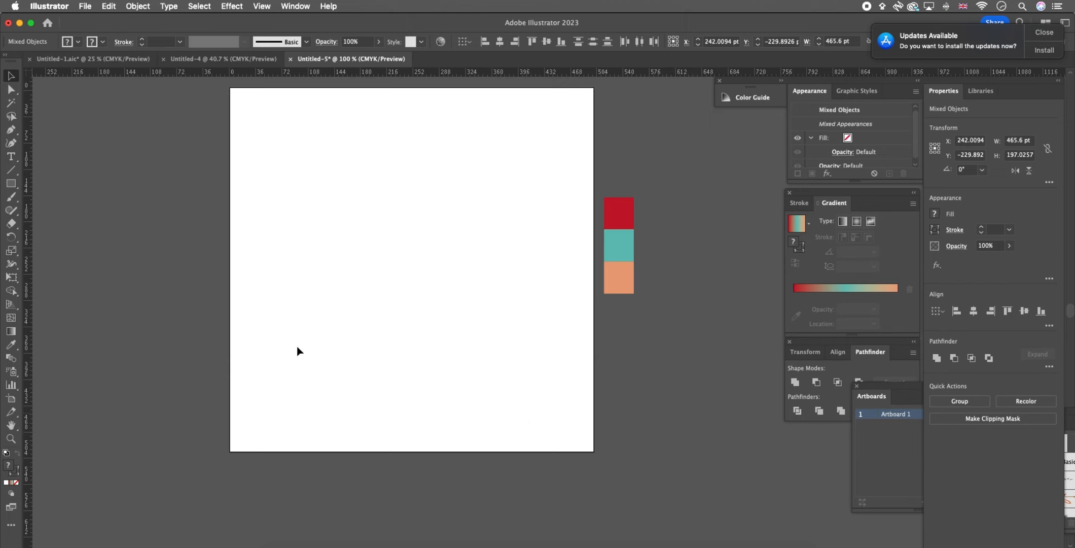
# Add a point text reading "THREADZ" in the Yink font on the upper part of the artboard.
pyautogui.press('t')
pyautogui.click(297, 221)
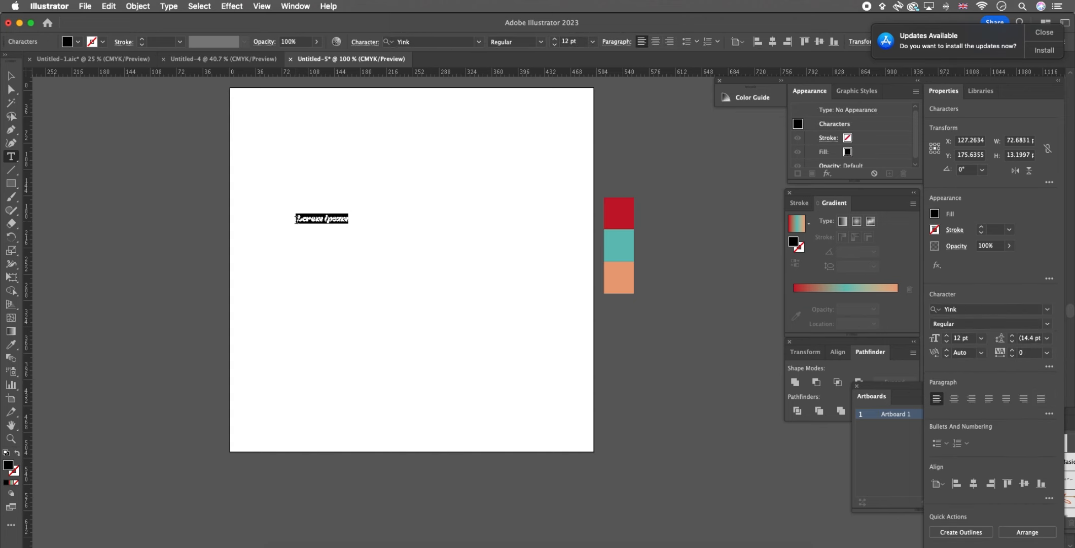
pyautogui.write('THA')
pyautogui.write('EADS')
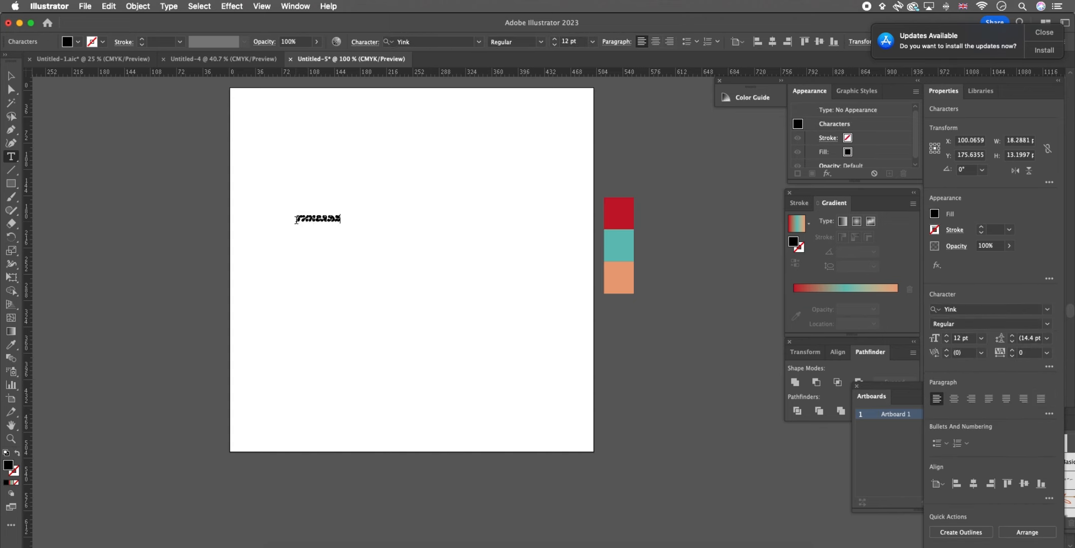
# Scale the THREADZ text up to about 69.56 pt and shift it slightly up and right on the artboard.
pyautogui.click(9, 77)
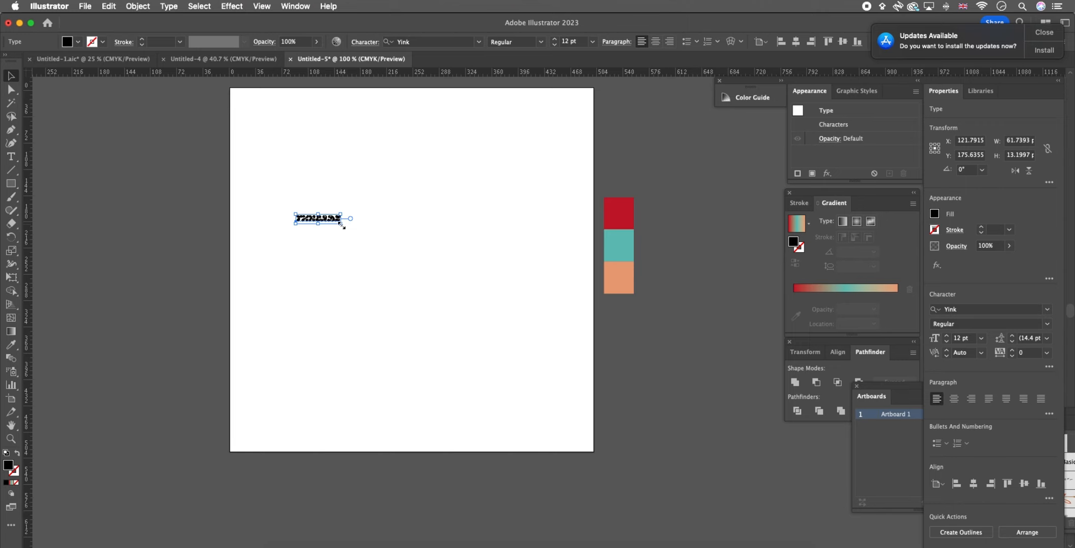
pyautogui.moveTo(343, 226); pyautogui.dragTo(561, 359)
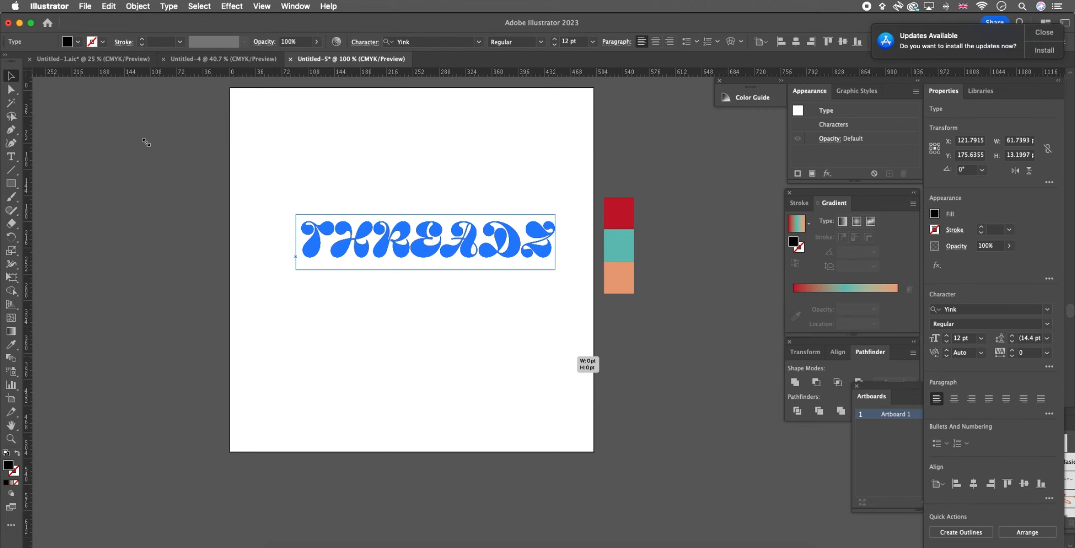
pyautogui.moveTo(501, 274); pyautogui.dragTo(478, 235)
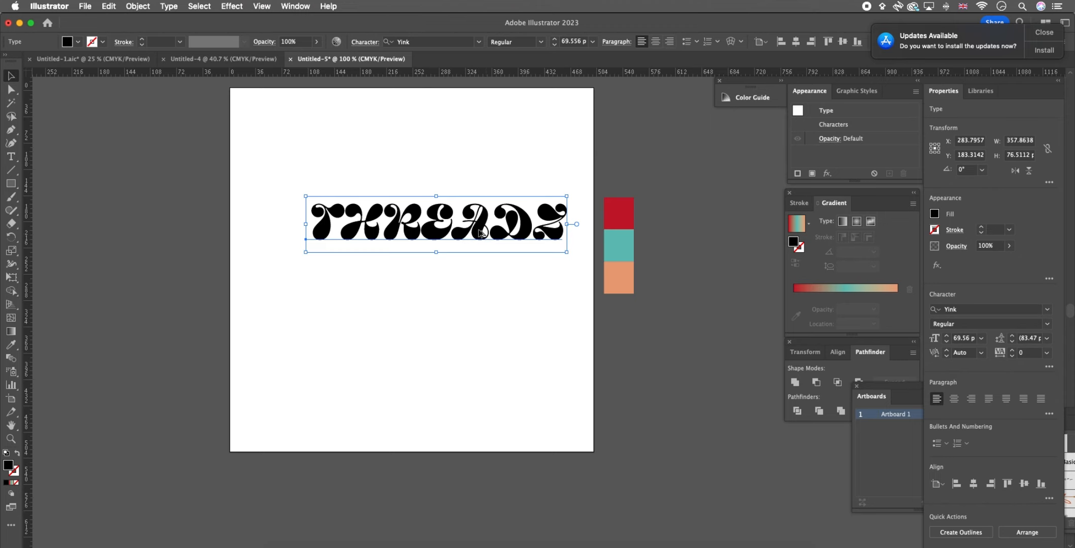
# Duplicate the THREADZ text twice directly beneath the original to form three closely stacked rows.
pyautogui.moveTo(480, 233); pyautogui.dragTo(477, 271)
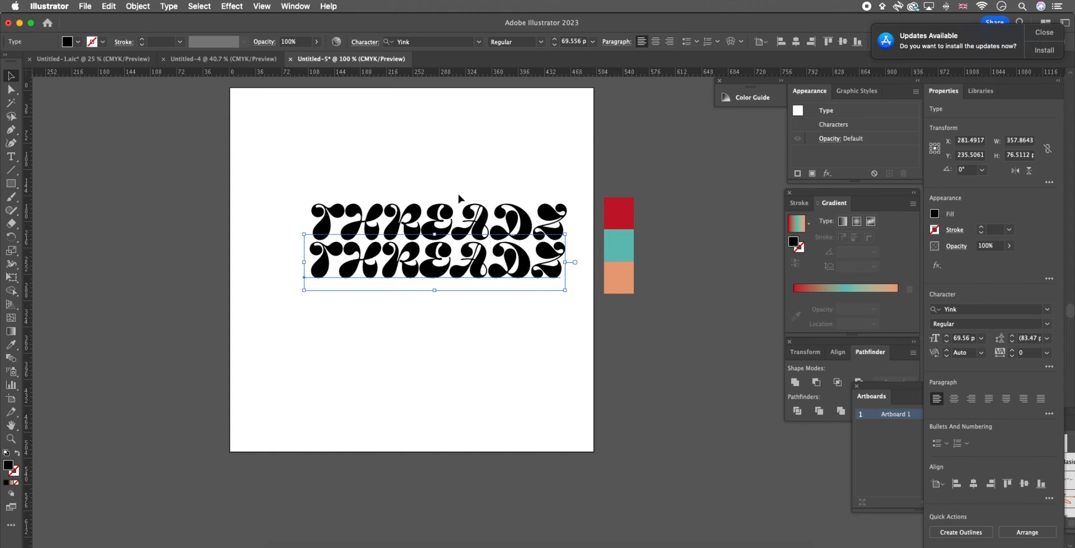
pyautogui.click(12, 79)
pyautogui.press('super+d')
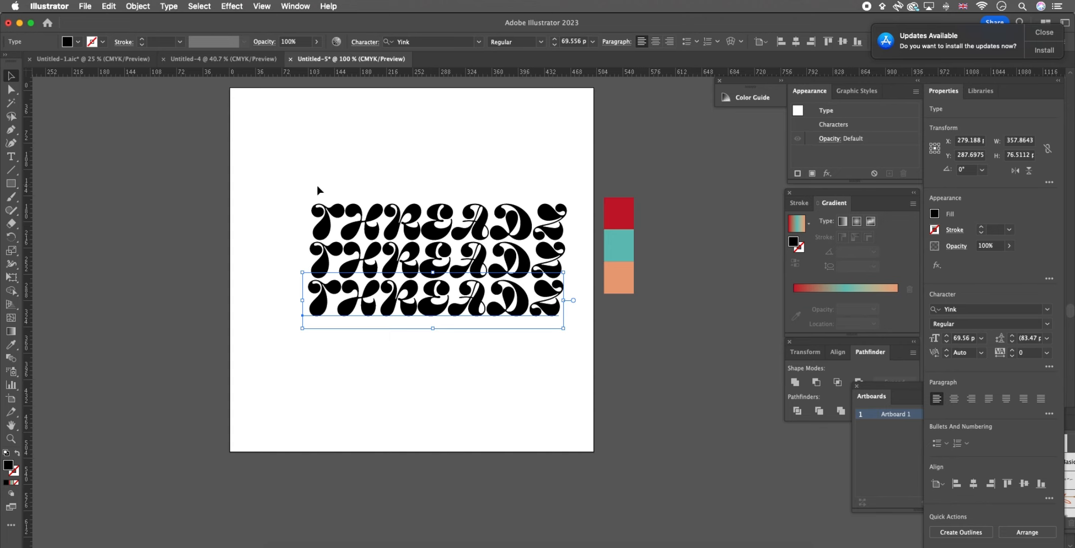
# Convert all three THREADZ rows to outlines and combine them into one compound path.
pyautogui.moveTo(317, 186); pyautogui.dragTo(446, 284)
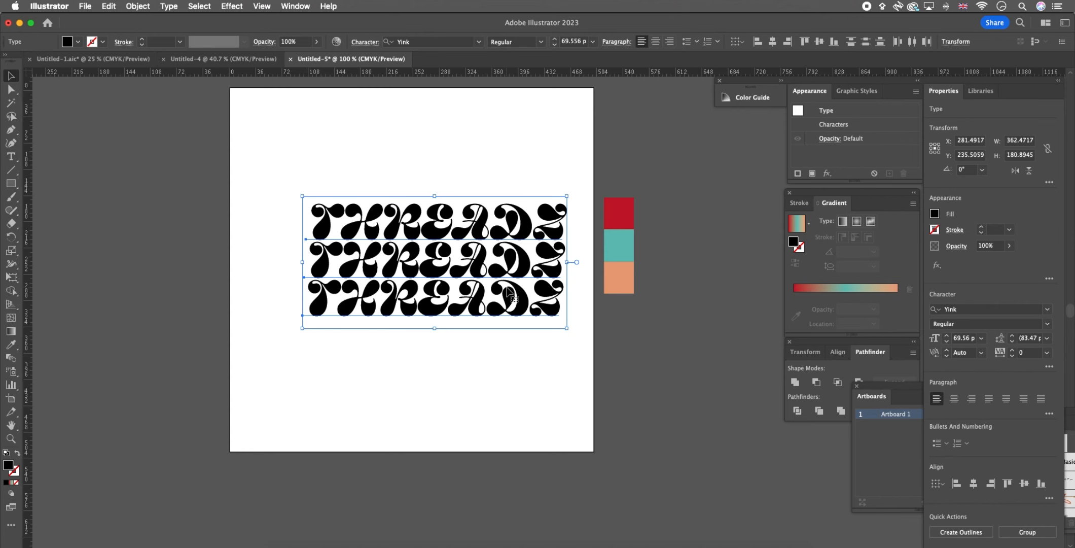
pyautogui.press('shift+super+o')
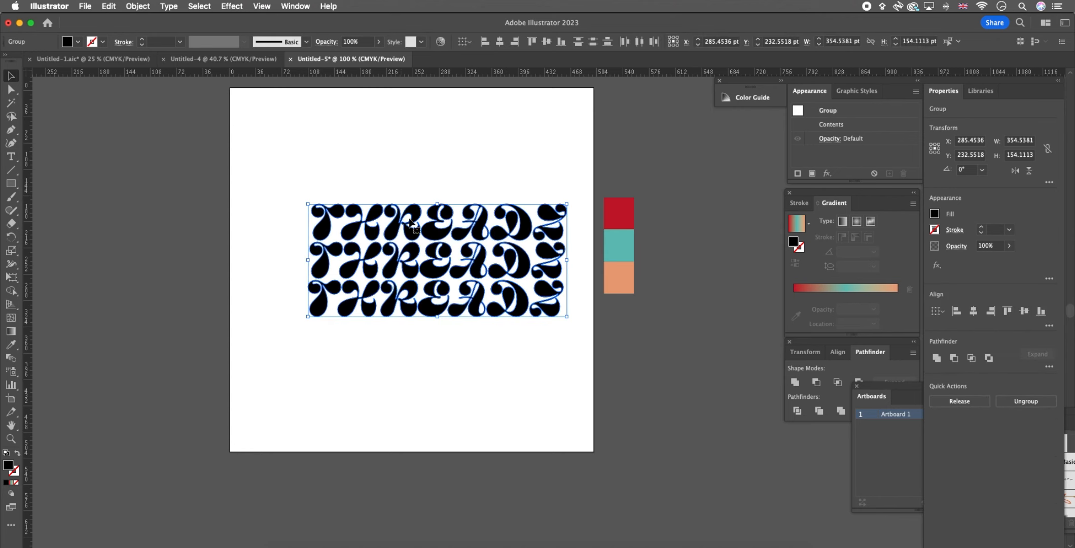
pyautogui.click(138, 6)
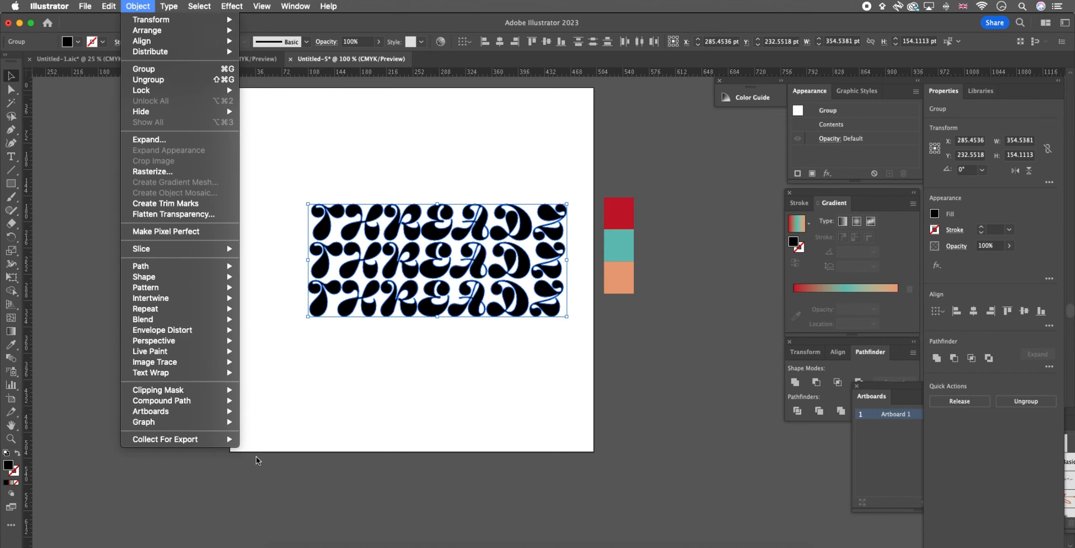
pyautogui.moveTo(190, 404)
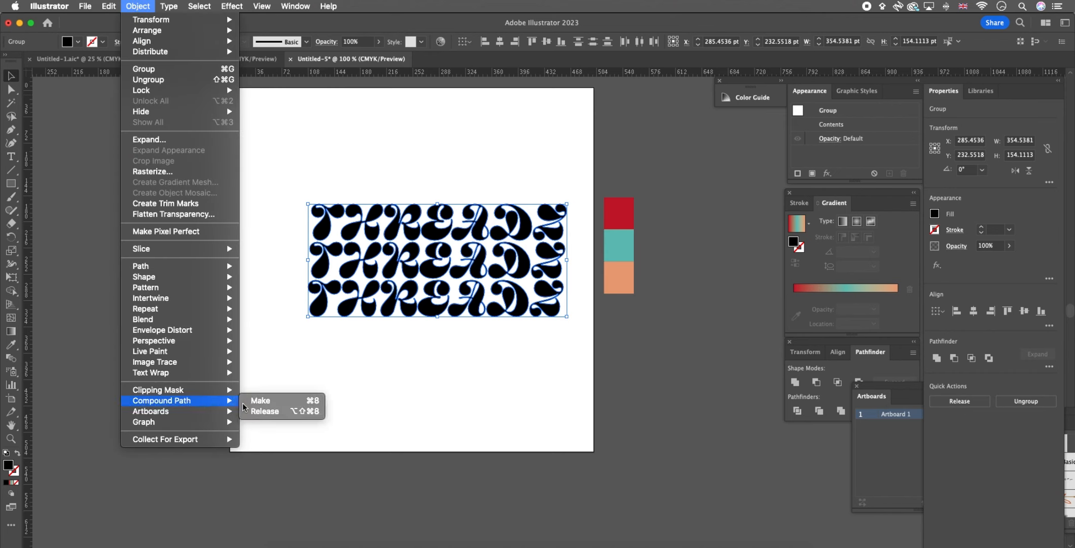
pyautogui.click(264, 404)
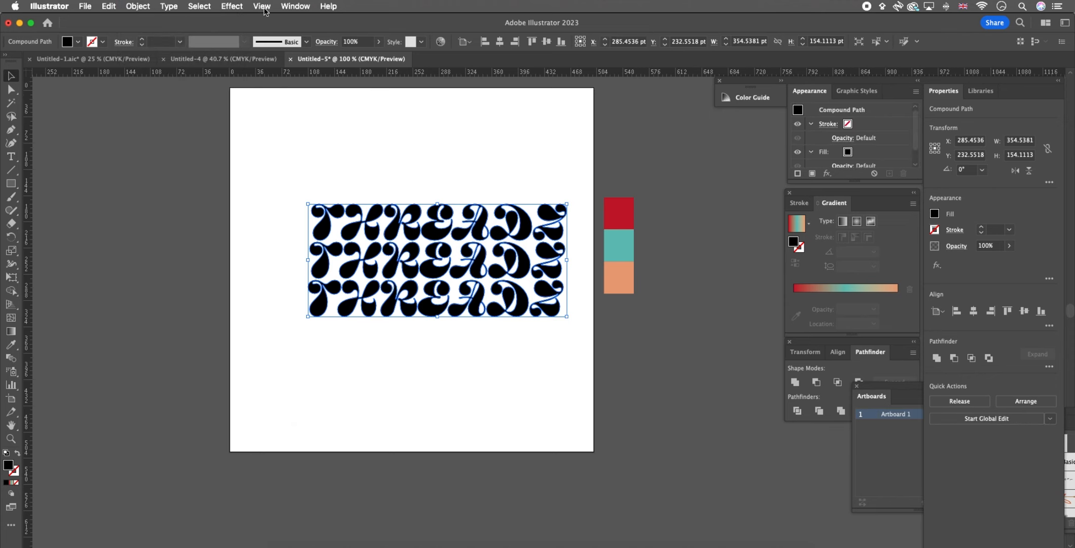
# Apply a horizontal Wave warp with a 48% bend to the THREADZ compound path.
pyautogui.click(231, 7)
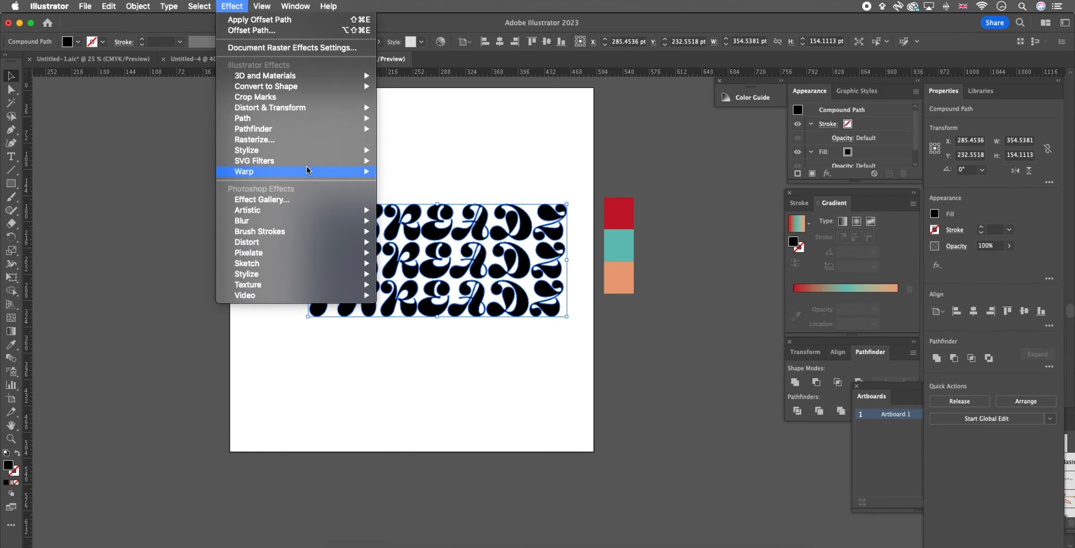
pyautogui.moveTo(298, 162)
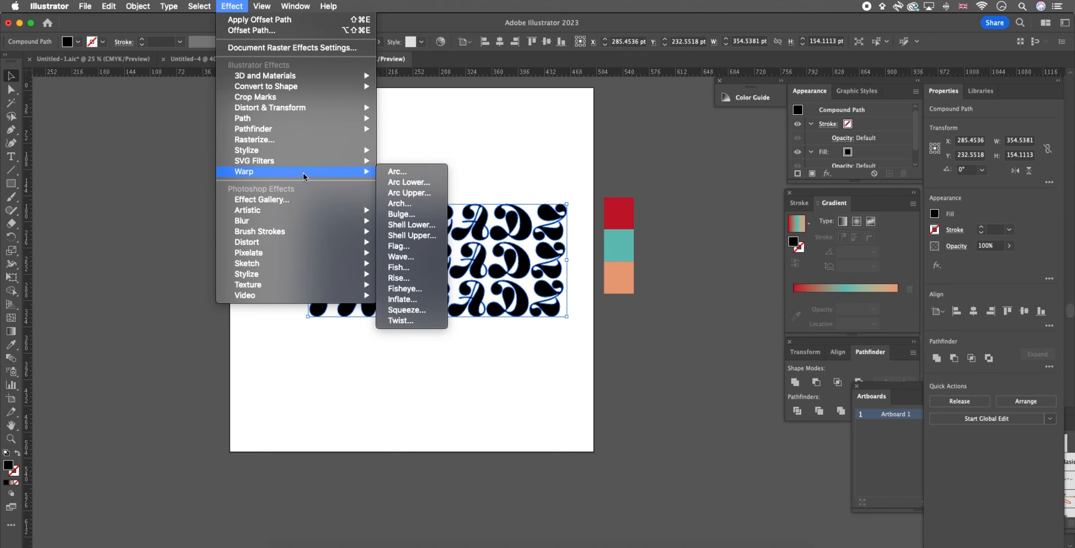
pyautogui.click(401, 256)
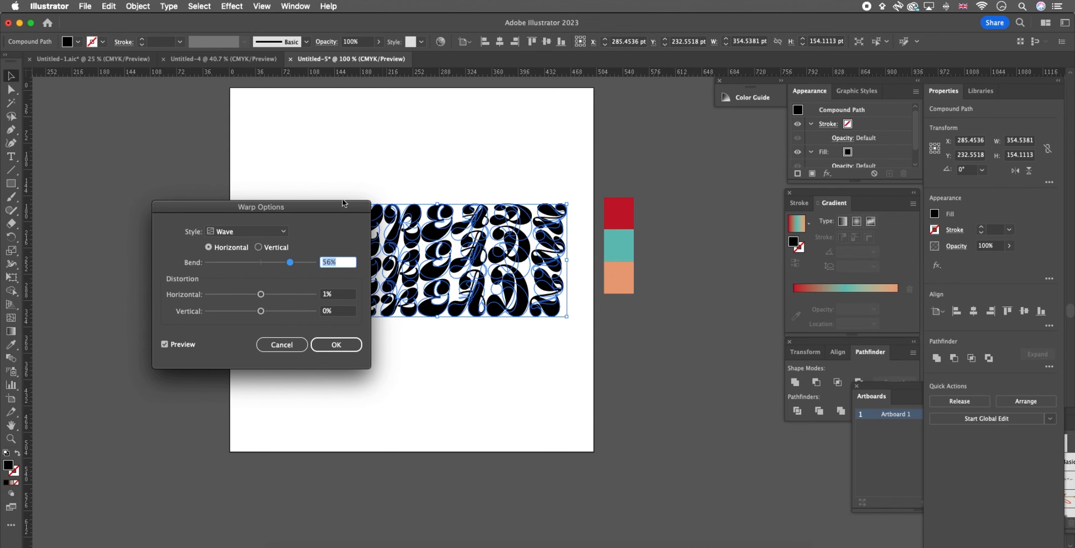
pyautogui.moveTo(341, 207); pyautogui.dragTo(804, 187)
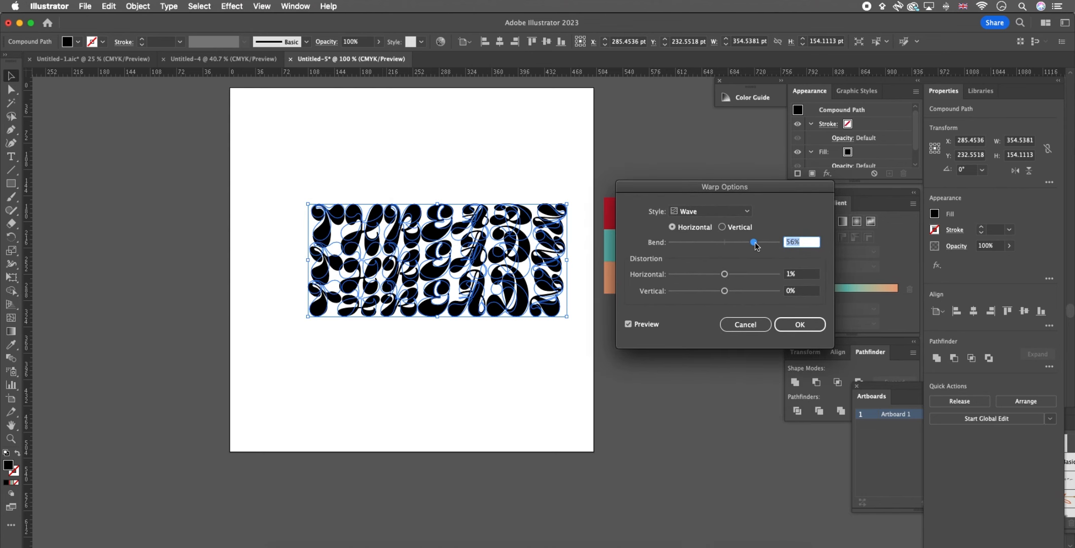
pyautogui.moveTo(753, 245)
pyautogui.mouseDown()
pyautogui.moveTo(691, 246)
pyautogui.moveTo(745, 247)
pyautogui.mouseUp()
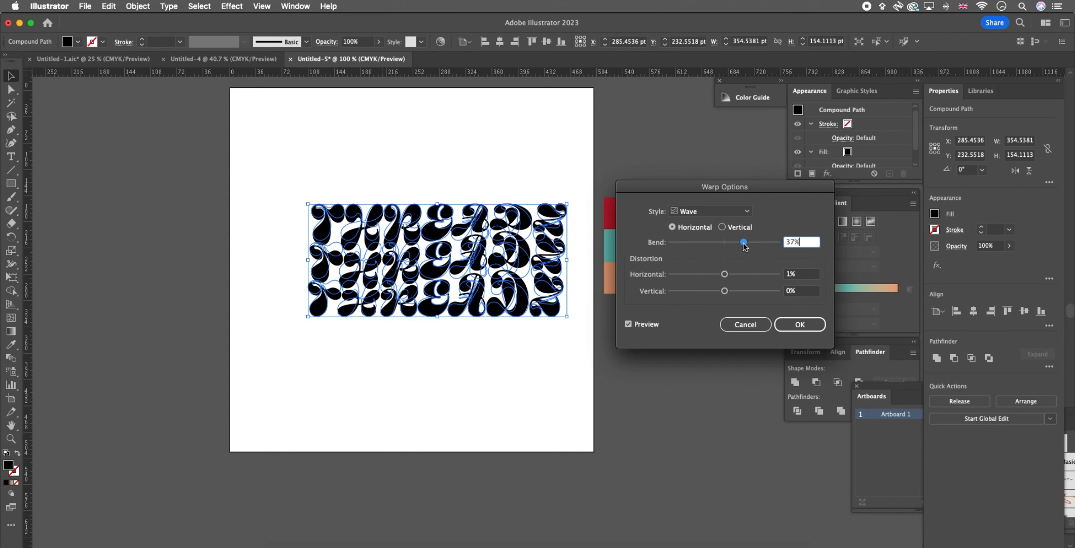
pyautogui.moveTo(744, 245); pyautogui.dragTo(750, 247)
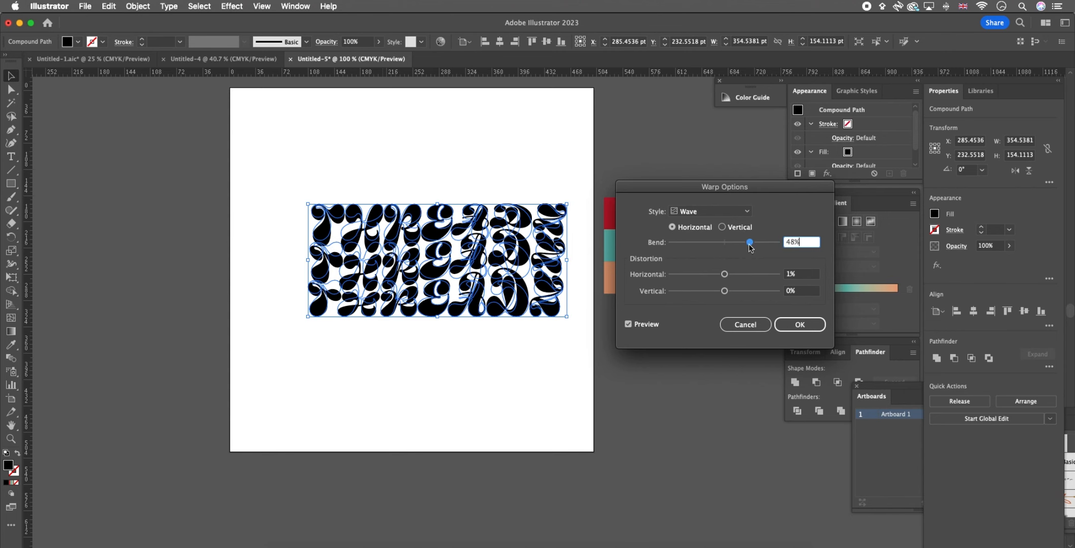
pyautogui.click(785, 323)
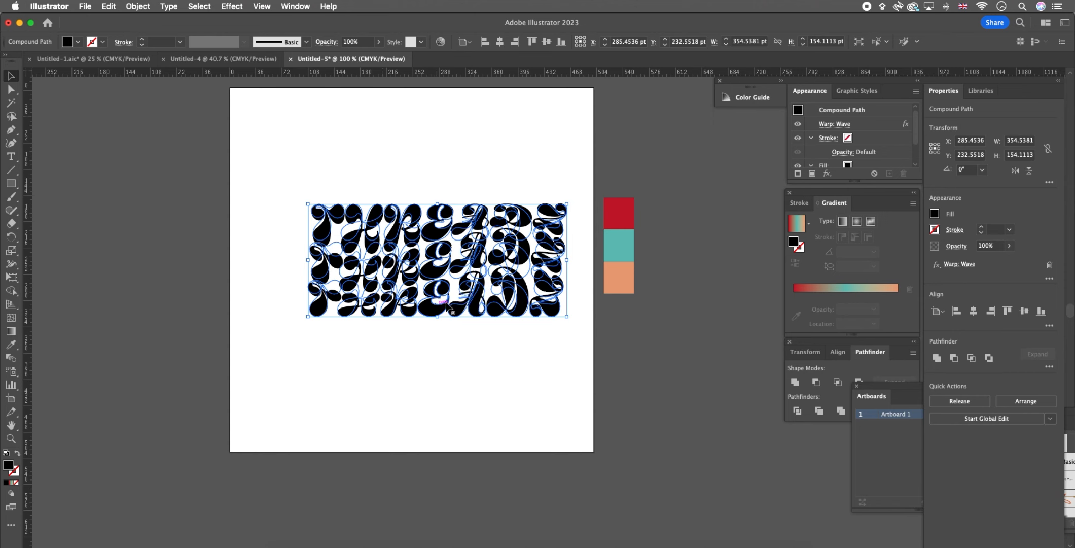
pyautogui.click(487, 371)
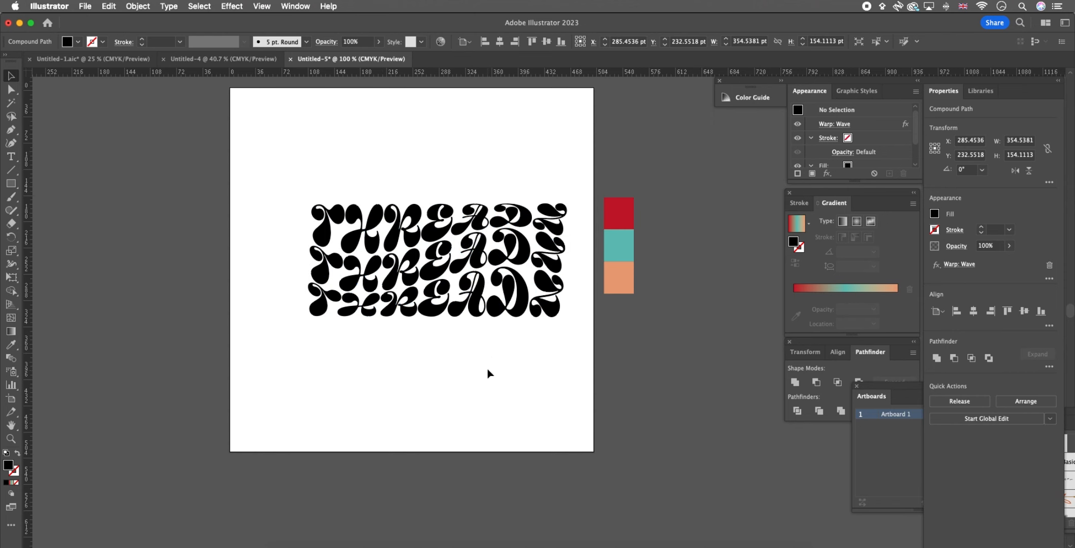
# Expand the appearance of the warped THREADZ lettering and set its fill to white.
pyautogui.click(523, 307)
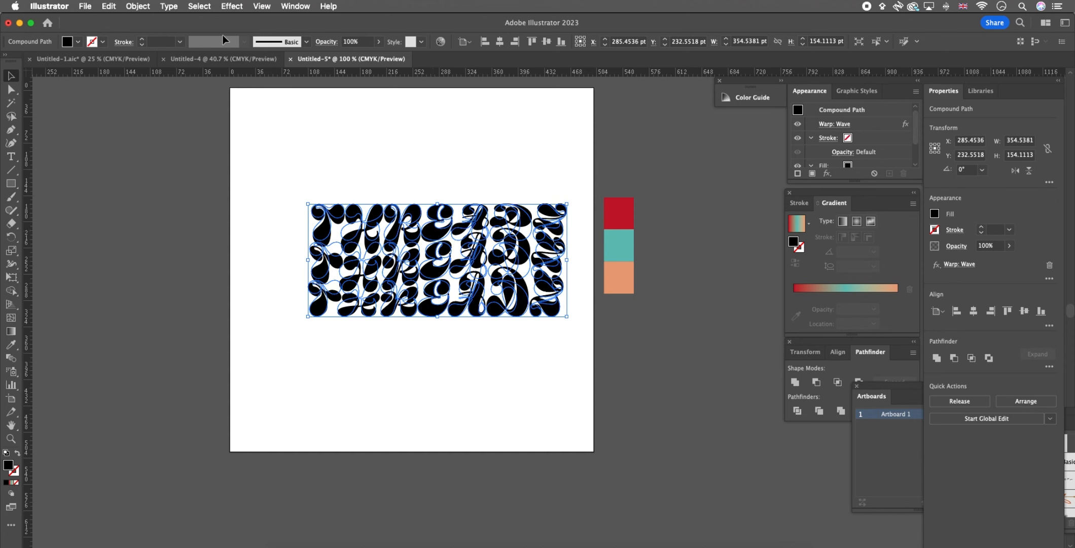
pyautogui.click(141, 8)
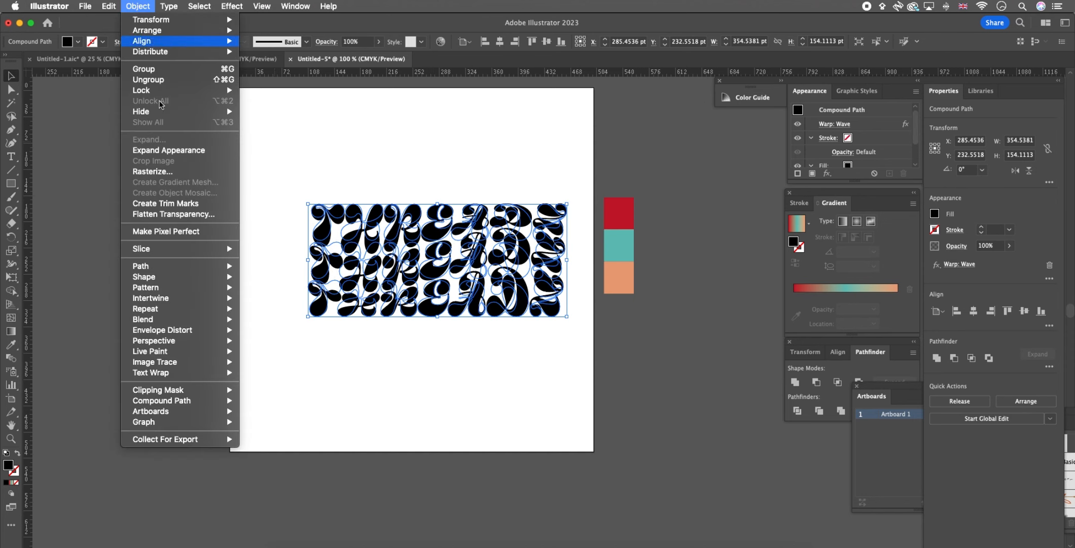
pyautogui.click(176, 154)
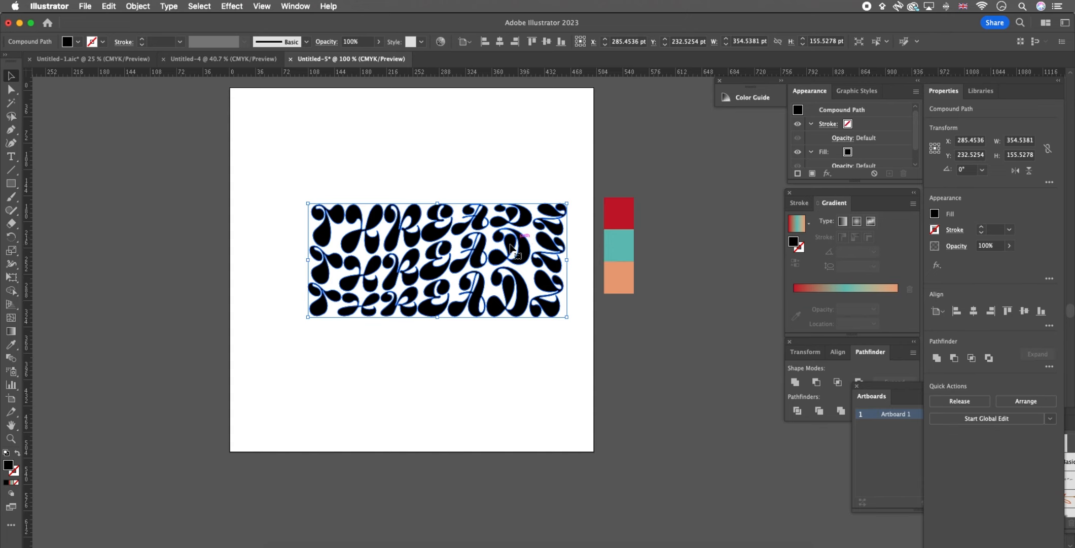
pyautogui.click(934, 214)
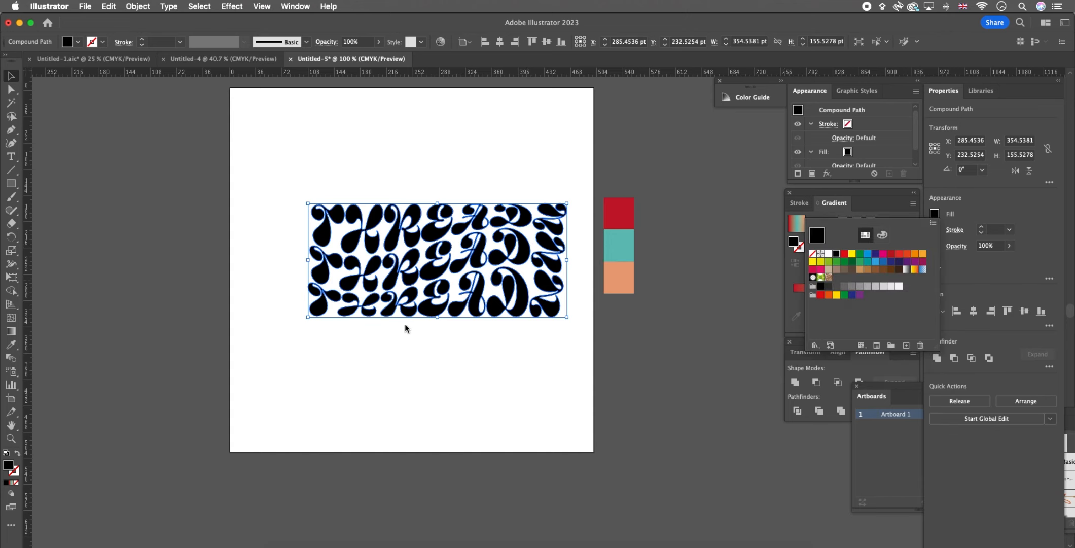
pyautogui.click(828, 253)
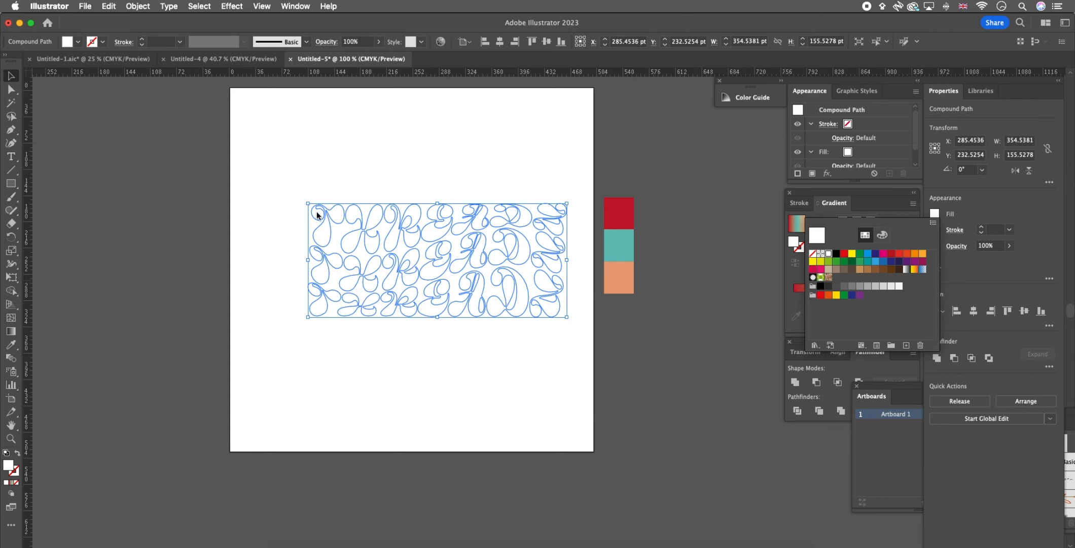
# Create an offset path of 5 pt around the white lettering, with Miter joins and a miter limit of 4.
pyautogui.click(138, 6)
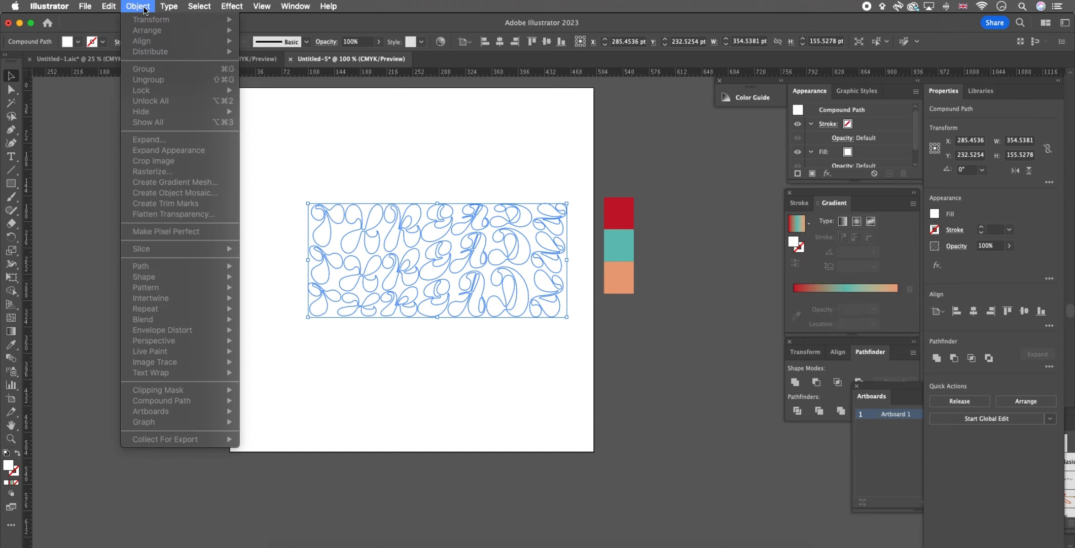
pyautogui.click(349, 174)
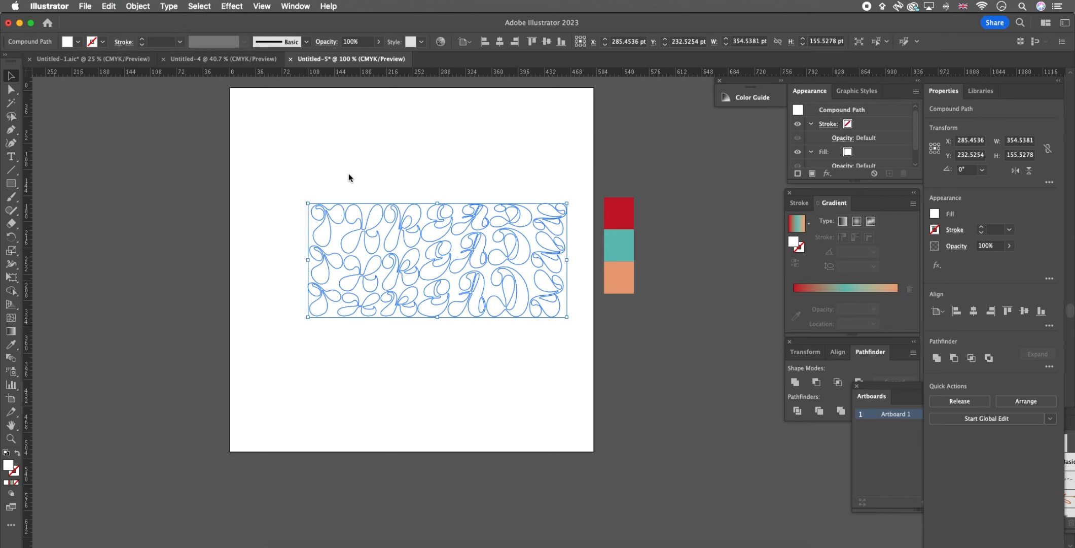
pyautogui.click(138, 6)
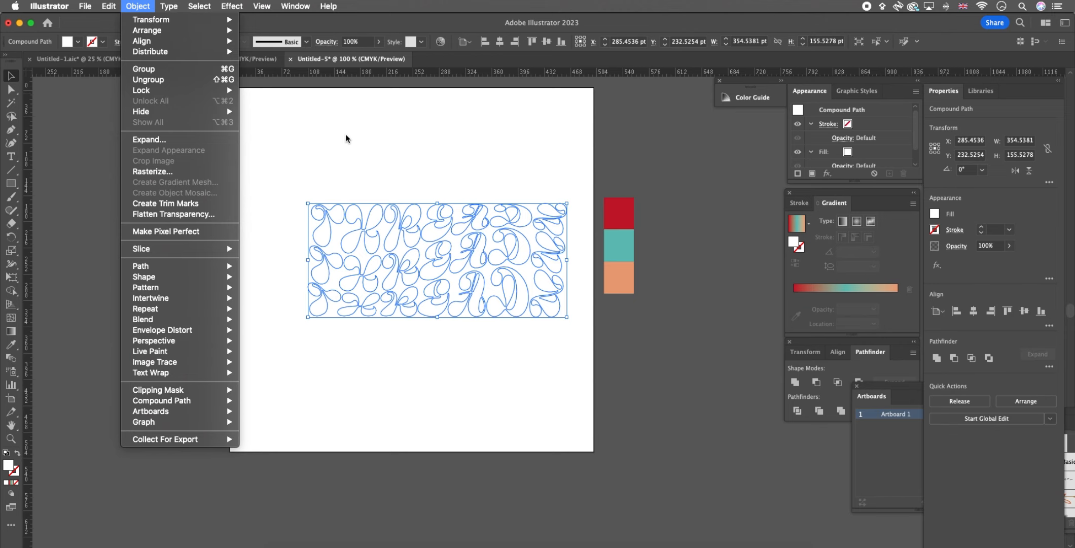
pyautogui.moveTo(211, 319)
pyautogui.moveTo(202, 269)
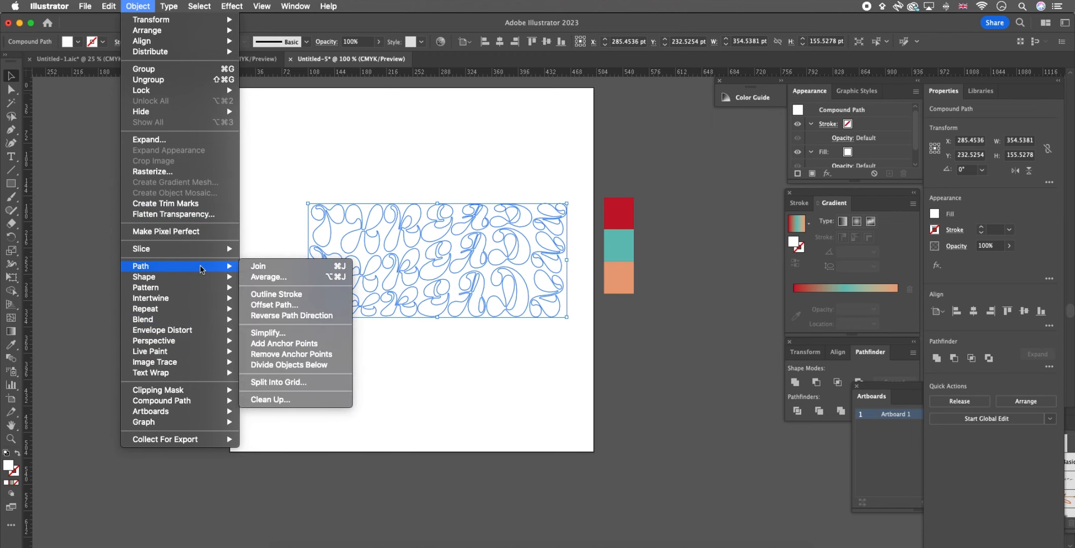
pyautogui.click(273, 303)
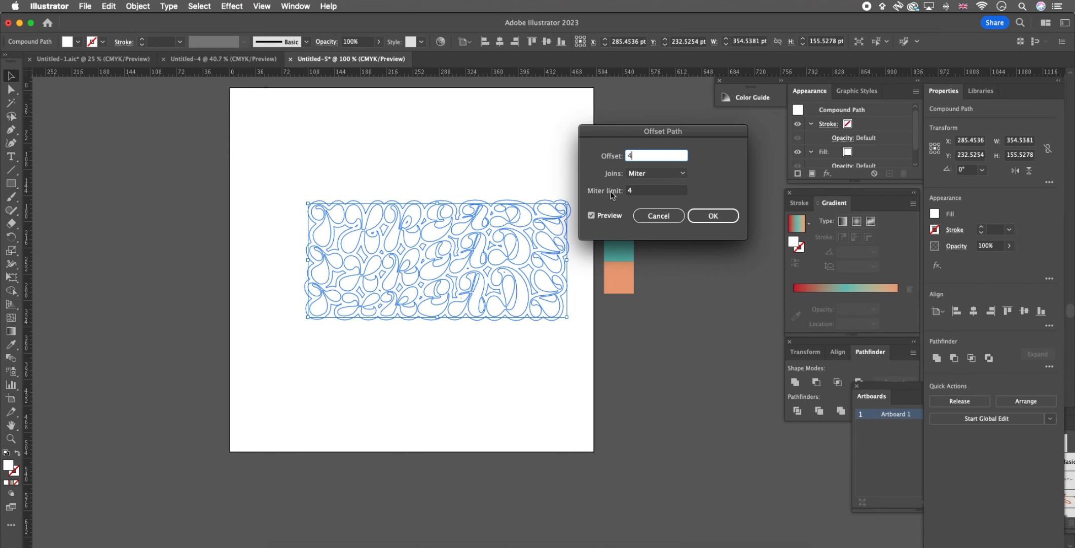
pyautogui.click(591, 215)
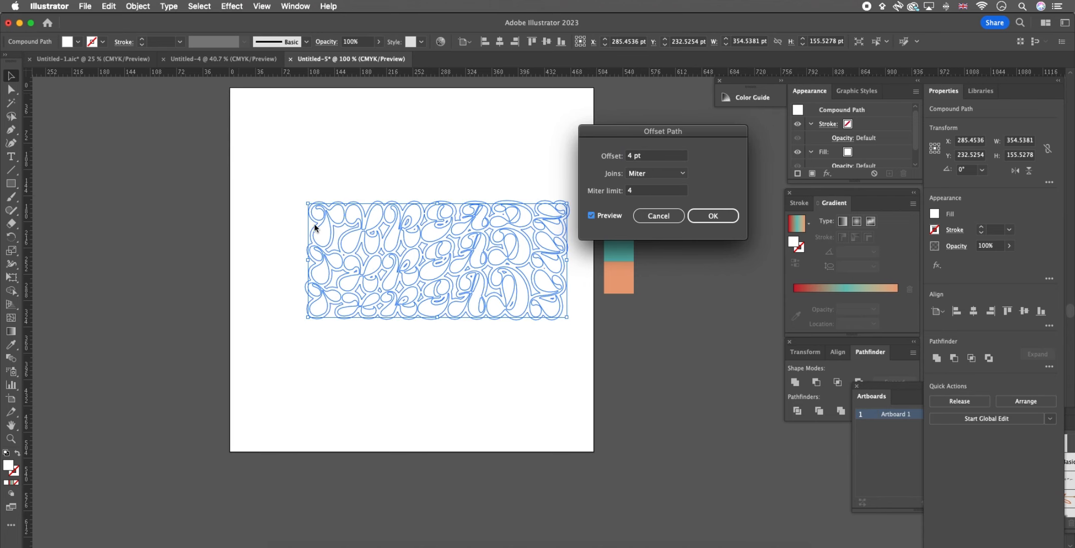
pyautogui.tripleClick(652, 158)
pyautogui.write('5')
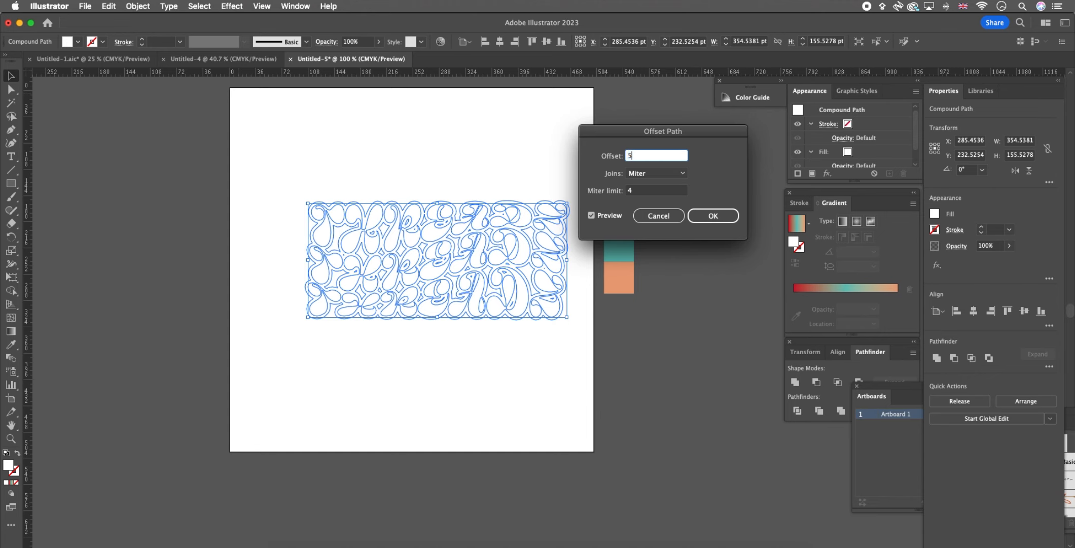
pyautogui.click(592, 216)
pyautogui.click(592, 216)
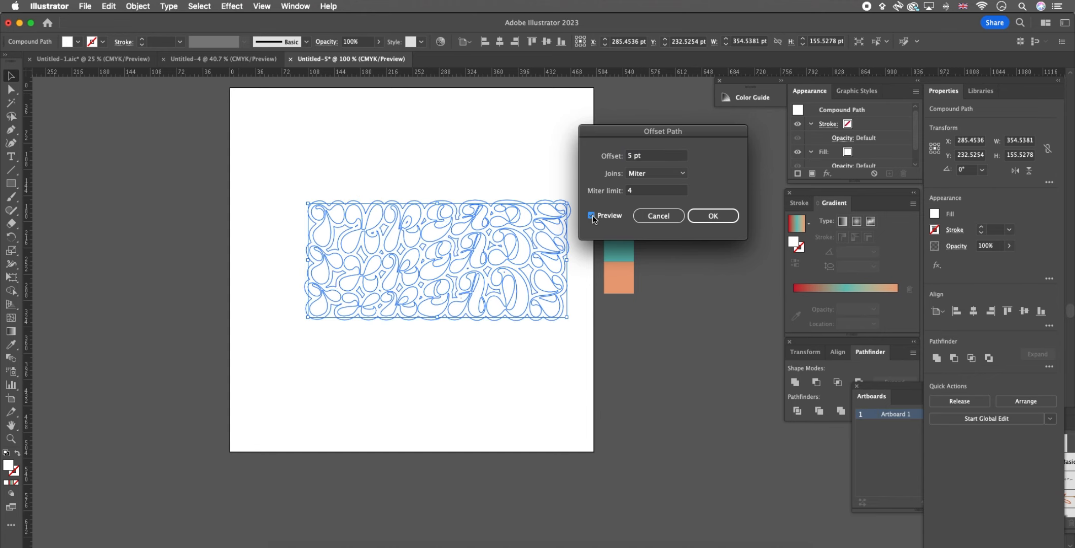
pyautogui.click(710, 217)
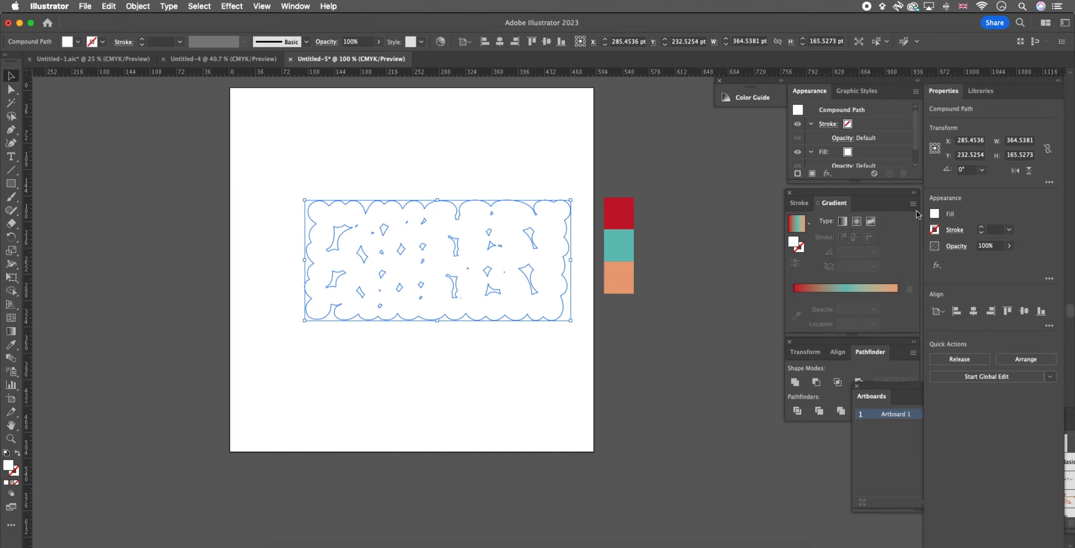
# Fill the offset outline behind the THREADZ lettering with black and unite it into one solid shape.
pyautogui.click(934, 214)
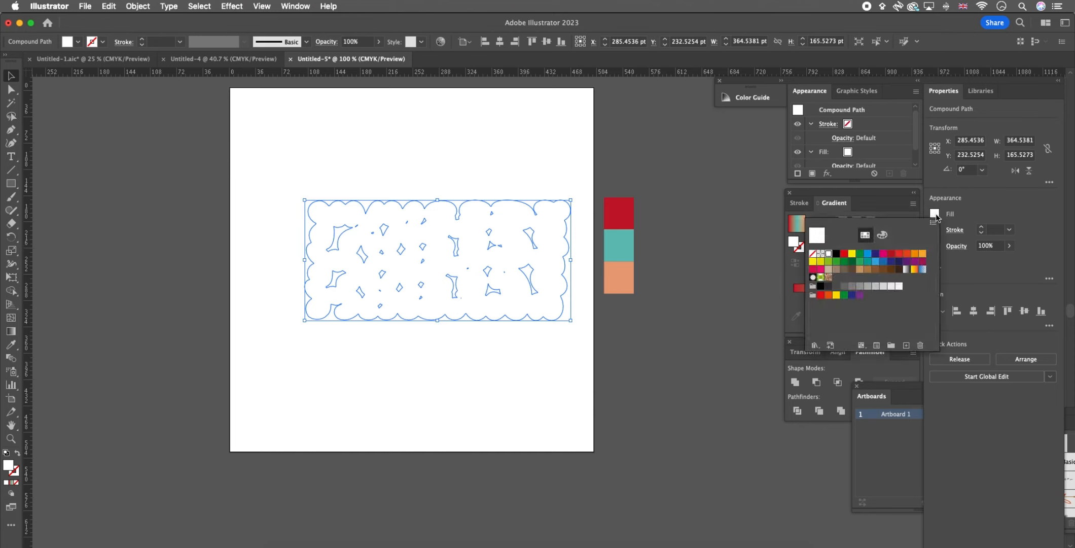
pyautogui.click(836, 253)
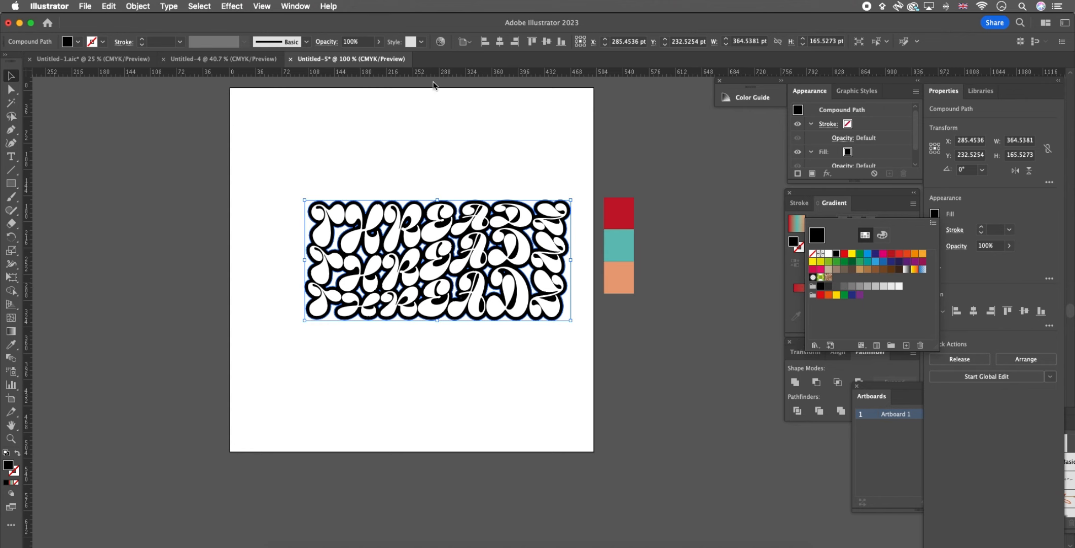
pyautogui.click(299, 6)
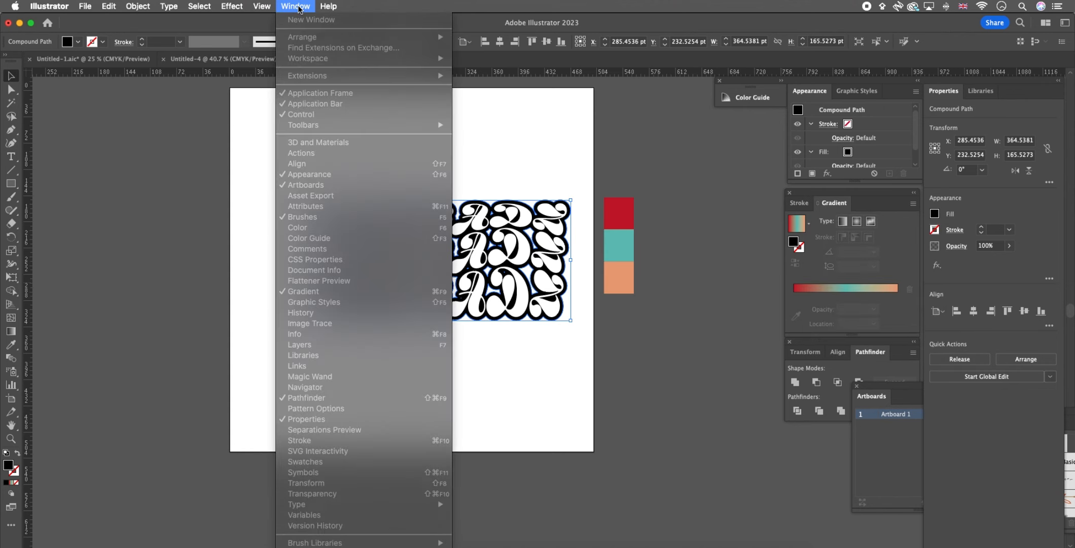
pyautogui.click(806, 347)
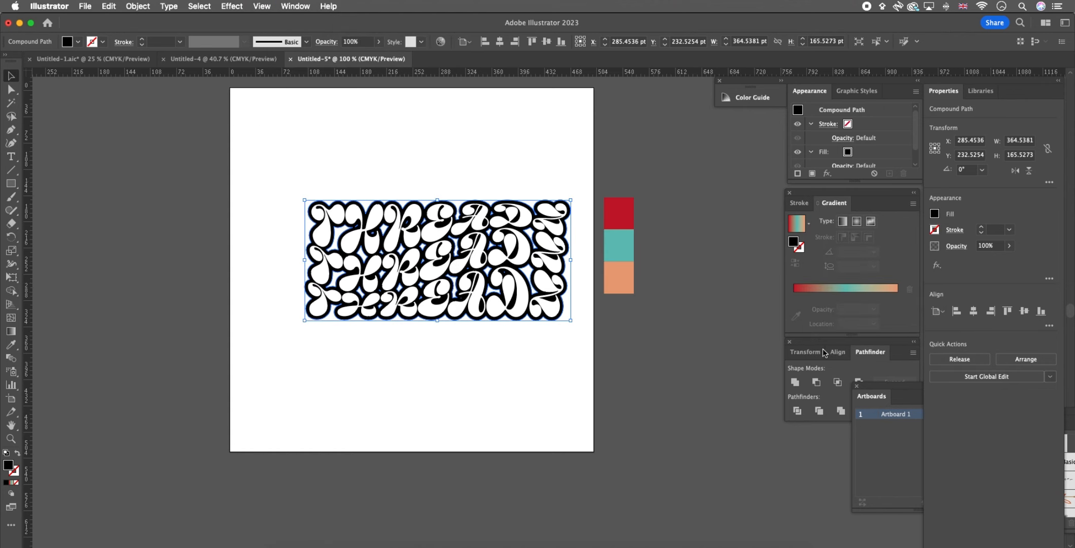
pyautogui.moveTo(872, 394); pyautogui.dragTo(798, 460)
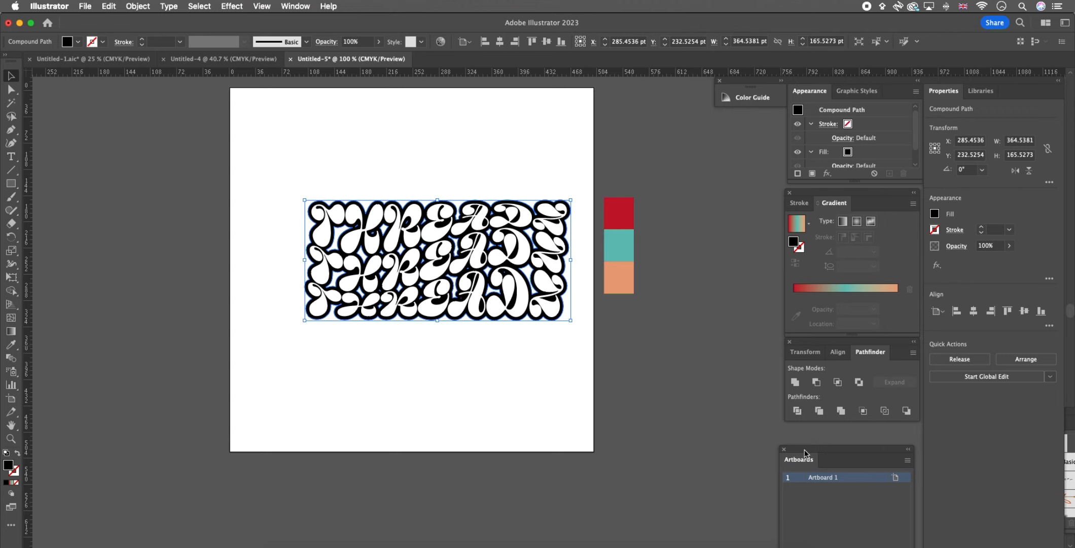
pyautogui.click(843, 410)
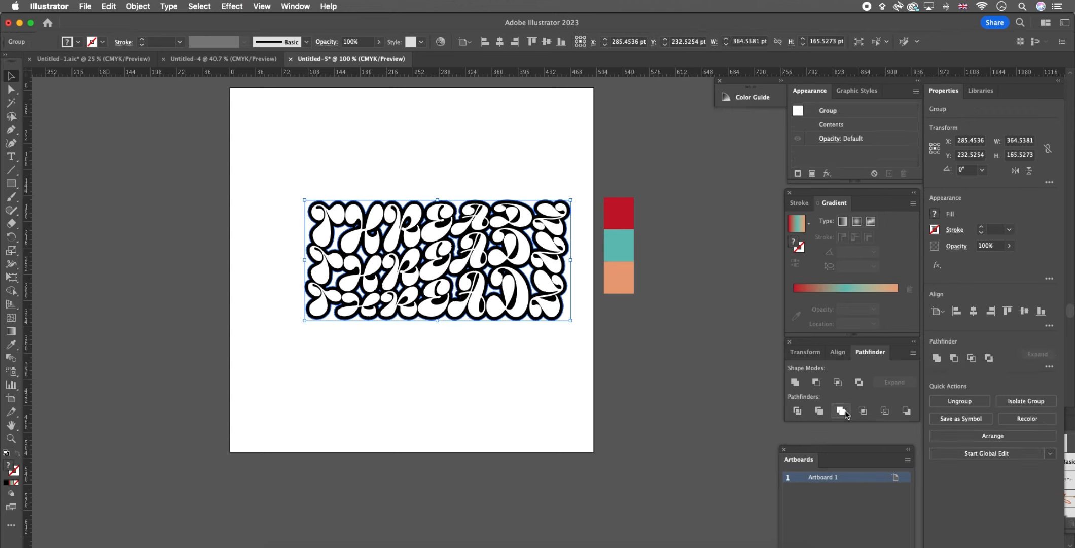
pyautogui.click(796, 382)
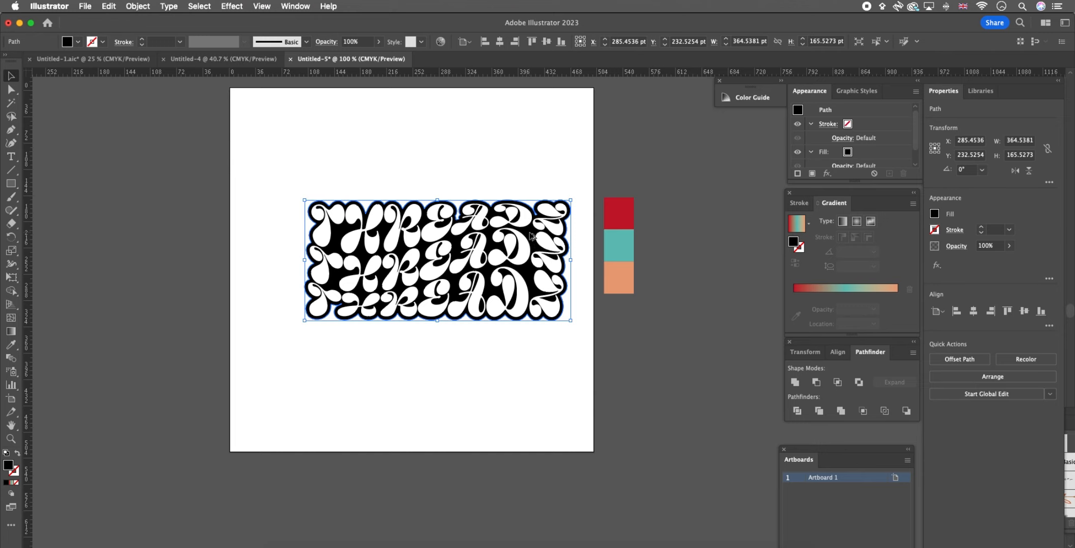
# Duplicate the black backing shape slightly to the left and scale the copy down to about 289 × 131 pt.
pyautogui.moveTo(529, 232); pyautogui.dragTo(505, 238)
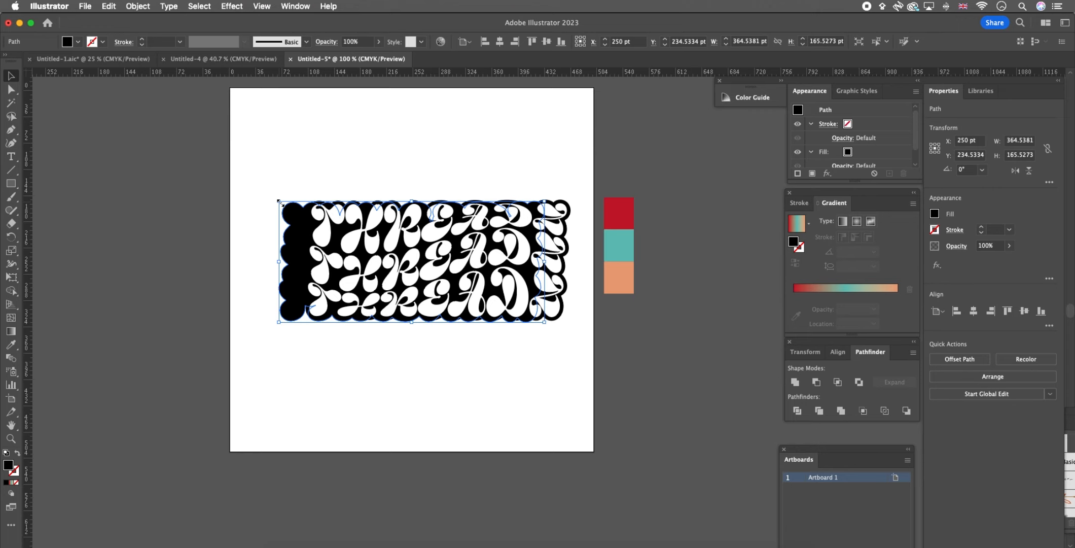
pyautogui.moveTo(278, 201); pyautogui.dragTo(296, 235)
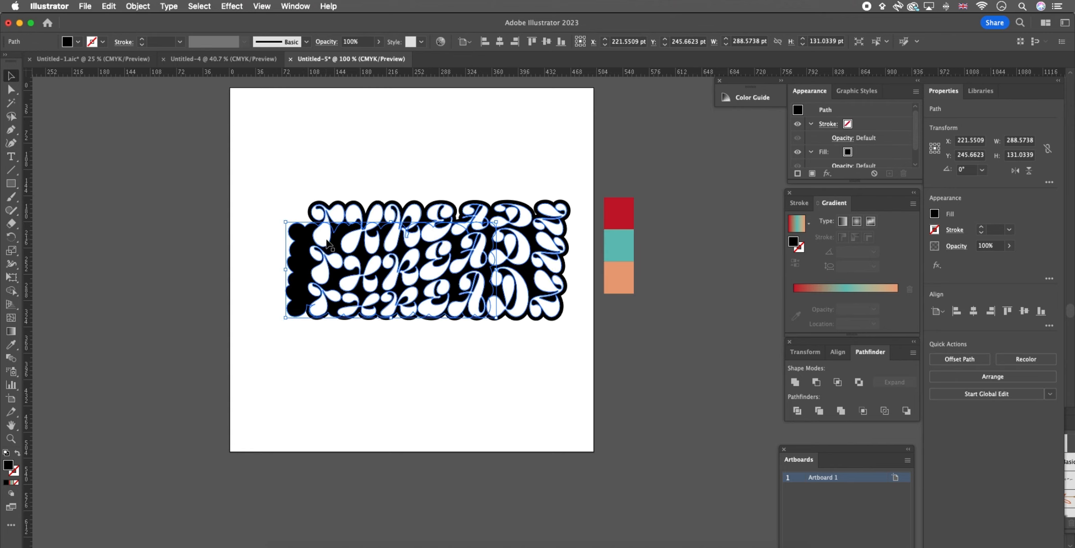
pyautogui.click(324, 180)
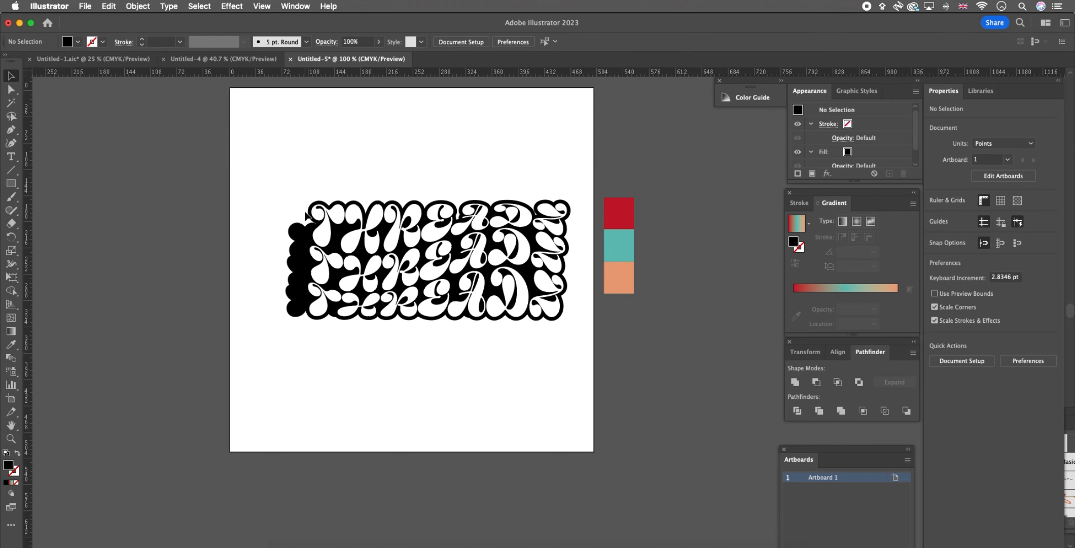
# Select both black backing shapes and set the blend options to Specified Steps with 100 steps.
pyautogui.scroll(2, 306, 216)
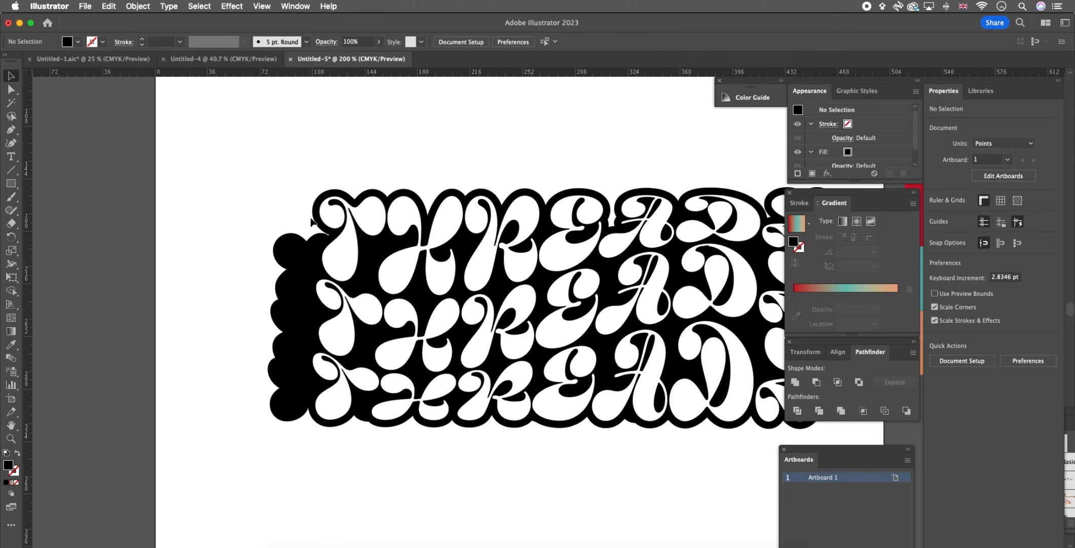
pyautogui.click(316, 217)
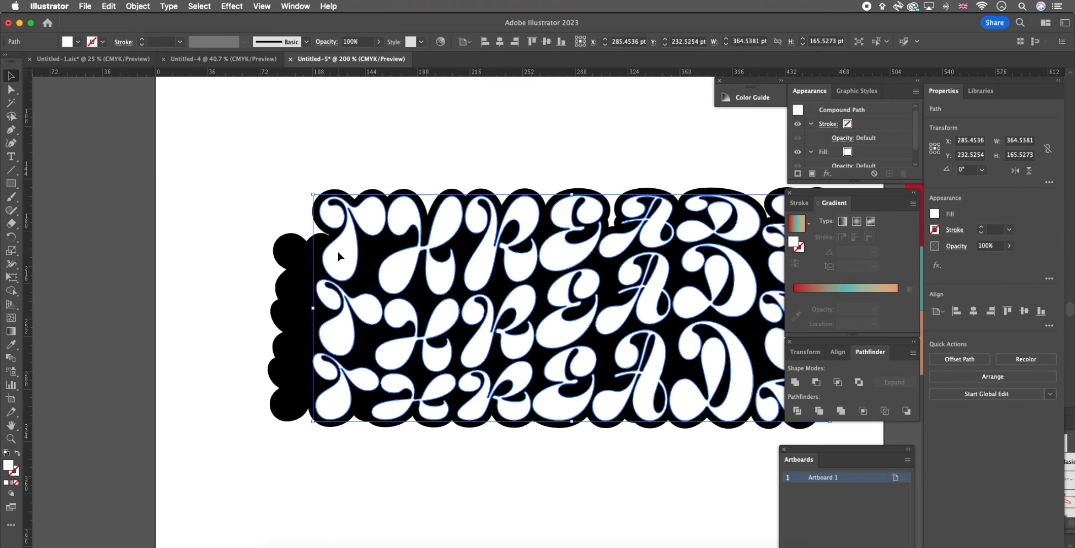
pyautogui.click(319, 229)
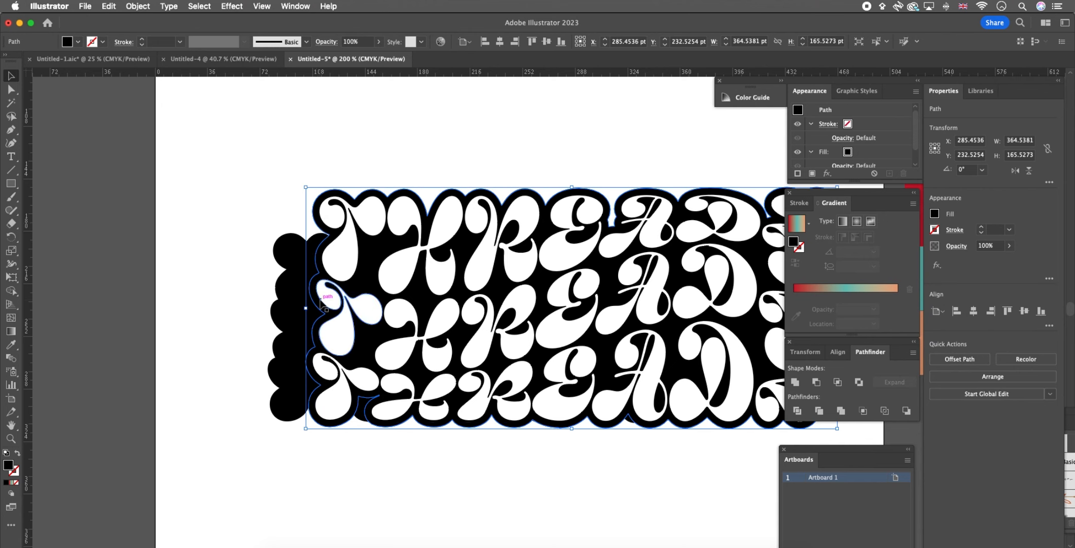
pyautogui.keyDown('shift'); pyautogui.click(293, 262); pyautogui.keyUp('shift')
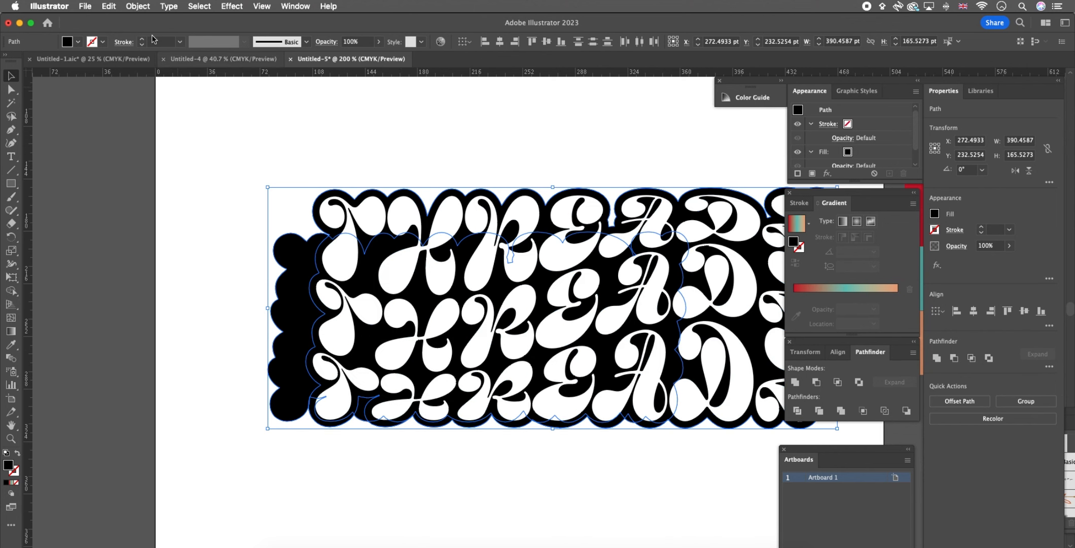
pyautogui.click(136, 13)
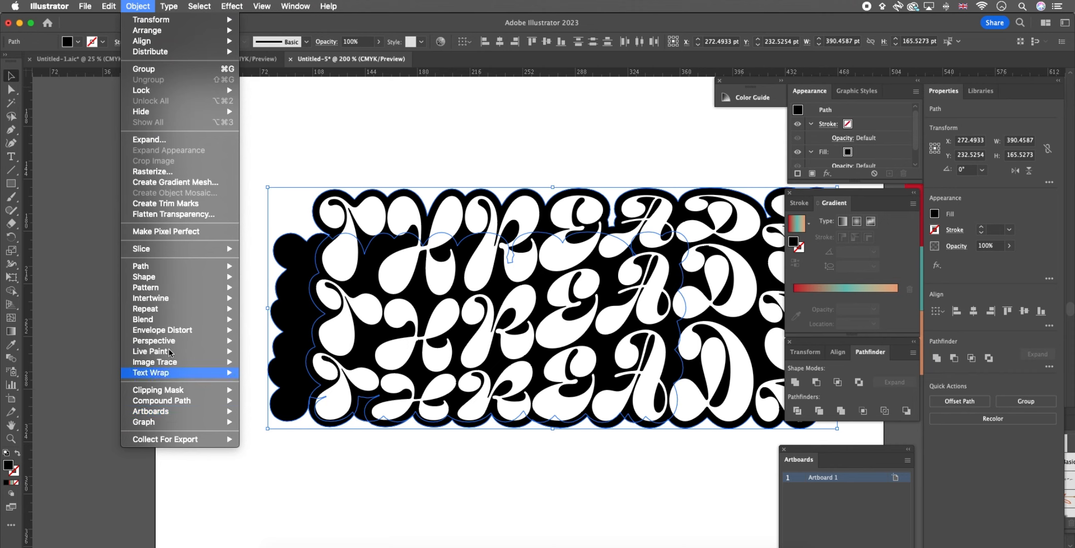
pyautogui.moveTo(162, 321)
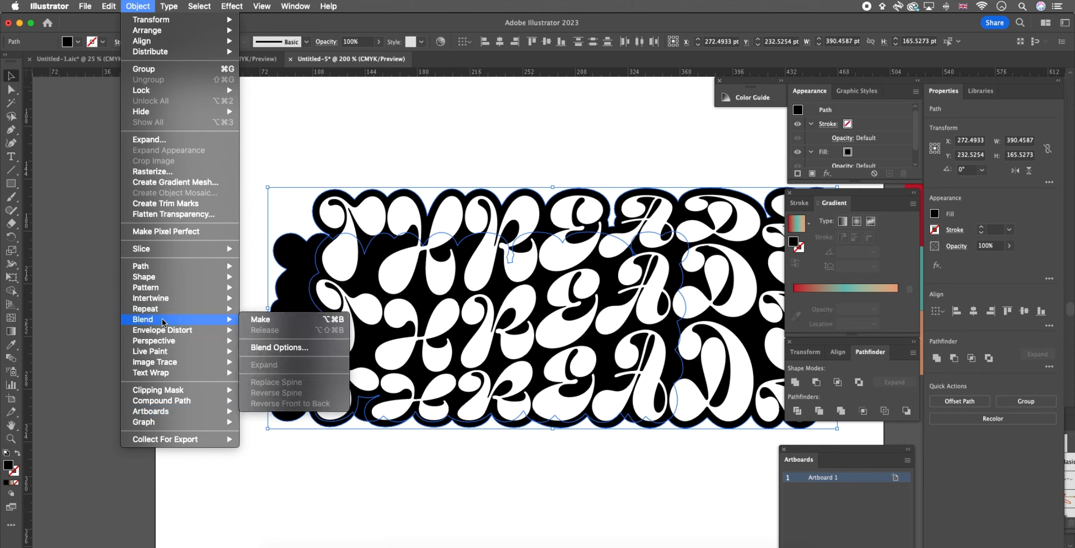
pyautogui.click(285, 348)
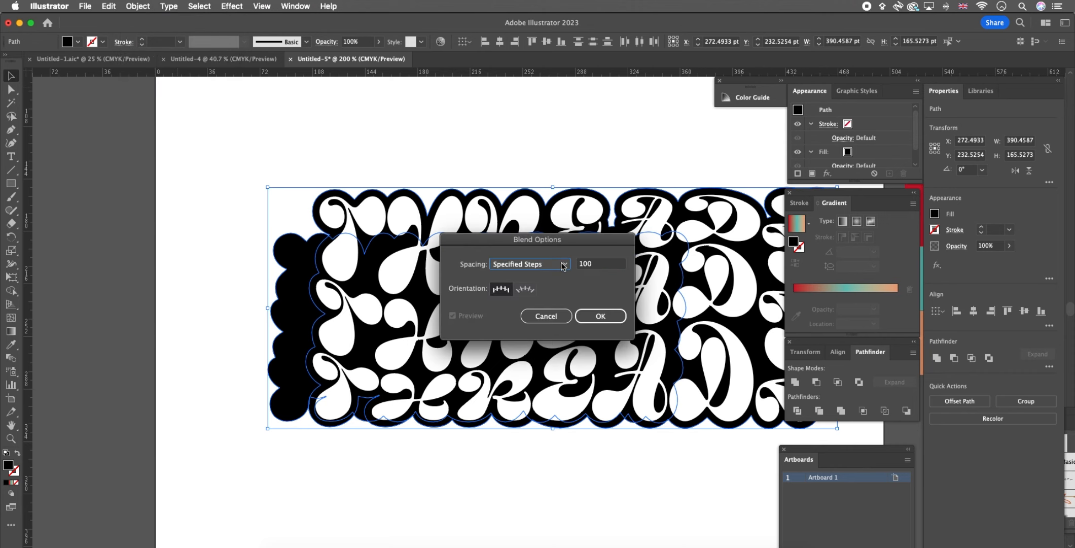
pyautogui.click(562, 265)
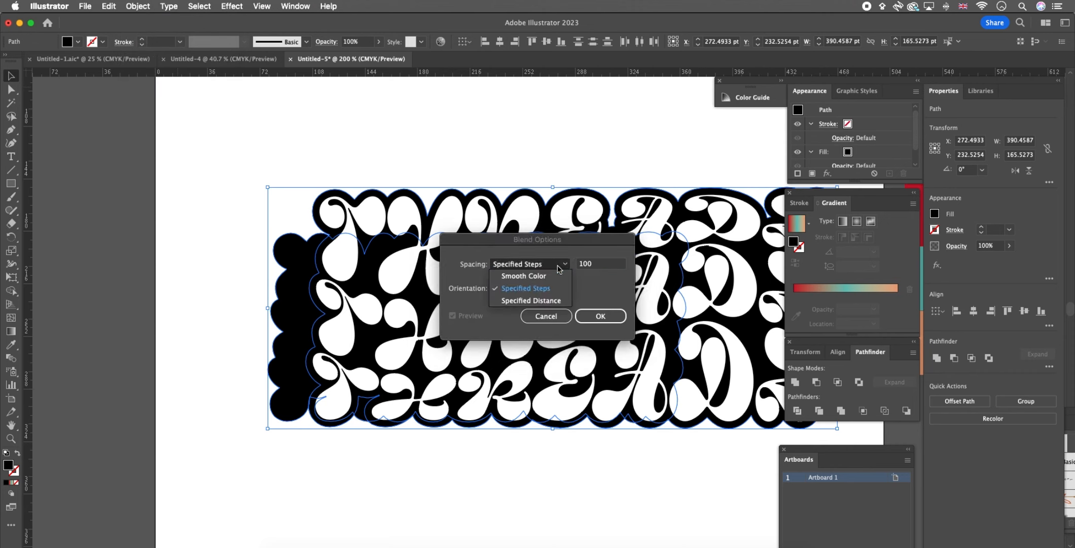
pyautogui.click(537, 293)
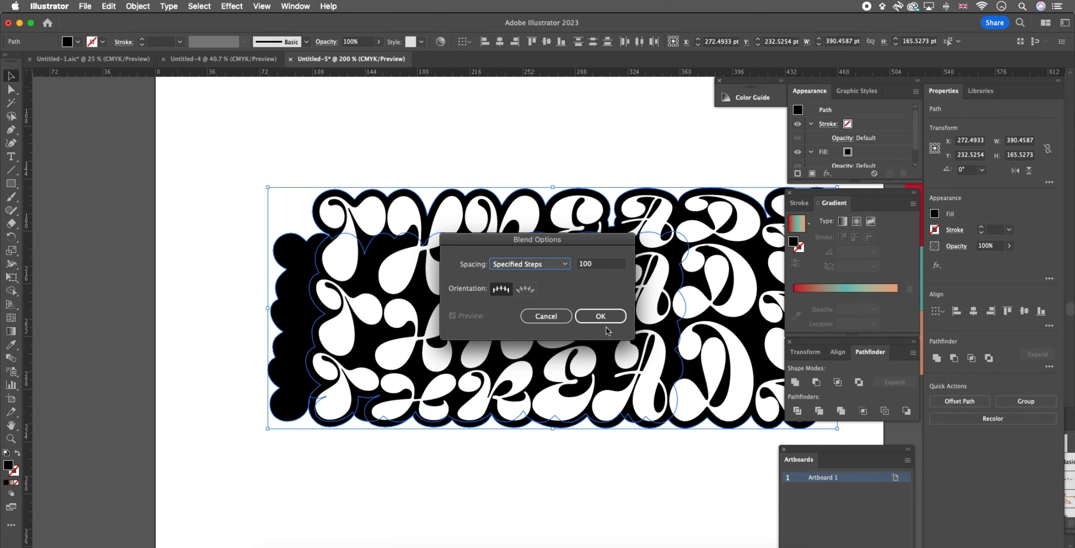
pyautogui.click(593, 314)
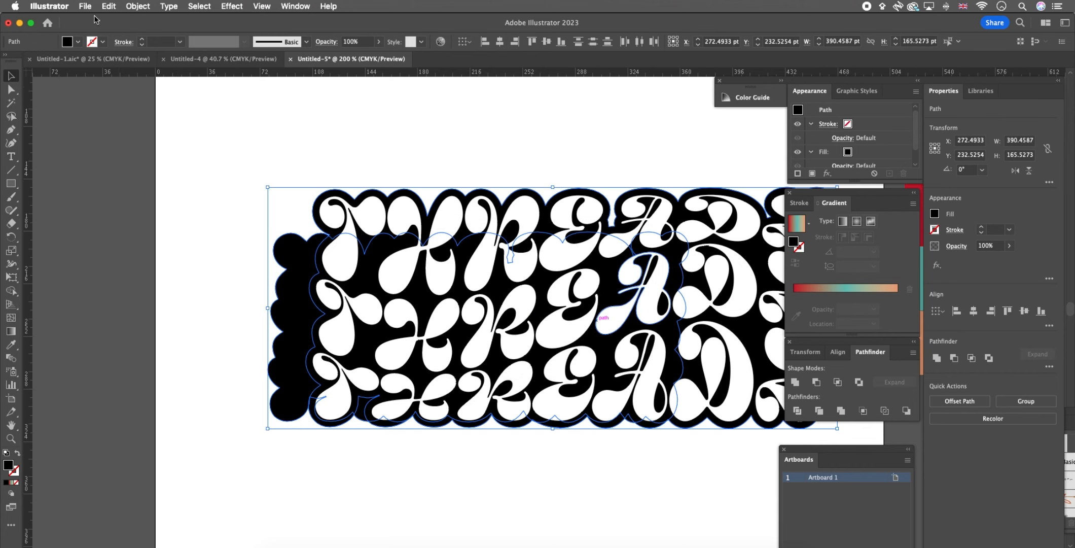
# Make a blend between the two black backing shapes to form the lettering's extruded depth.
pyautogui.click(133, 7)
pyautogui.moveTo(177, 295)
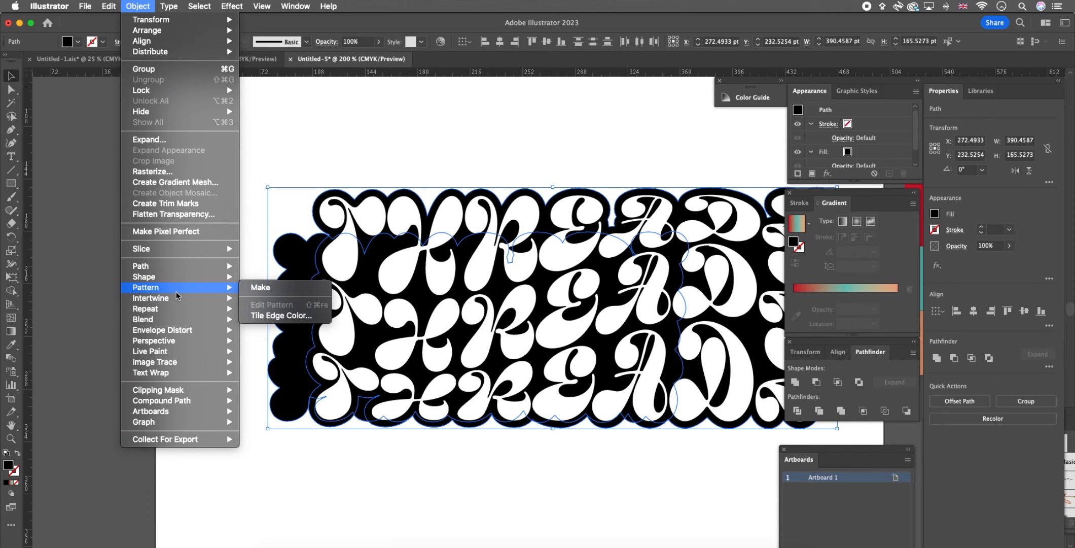
pyautogui.moveTo(177, 324)
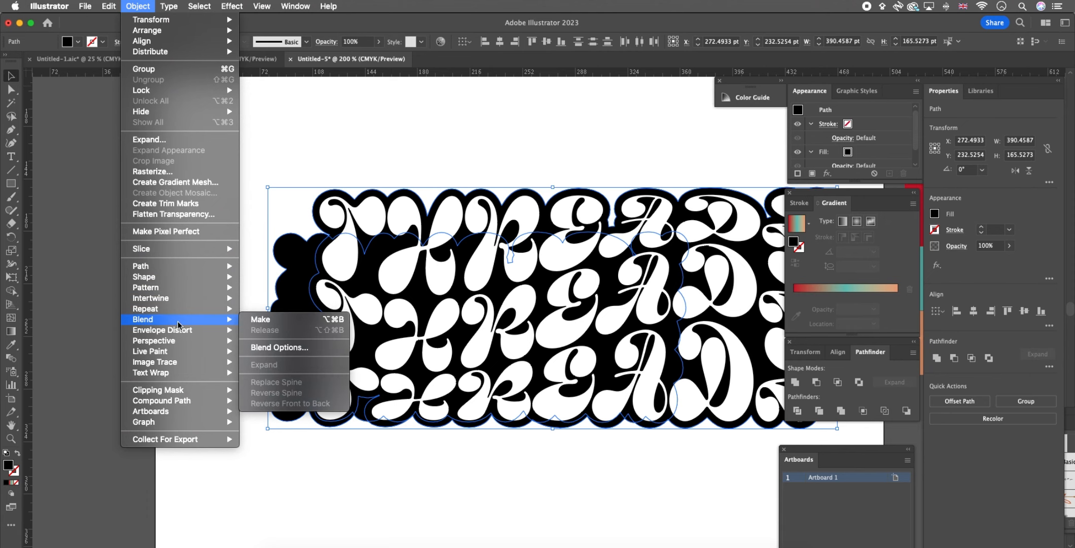
pyautogui.click(295, 325)
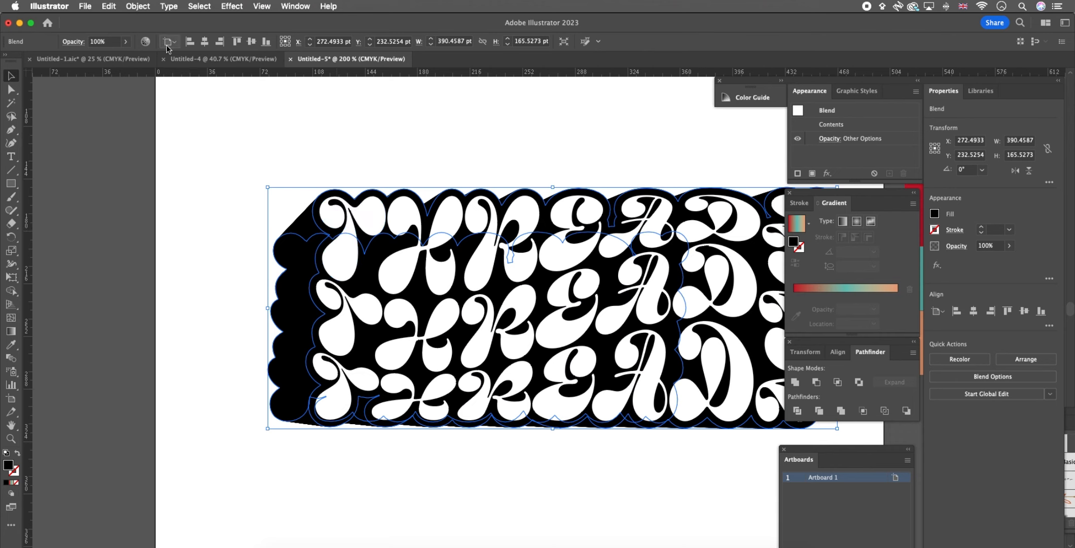
# Expand the black blend and unite its pieces into a single solid shape.
pyautogui.click(139, 7)
pyautogui.click(191, 143)
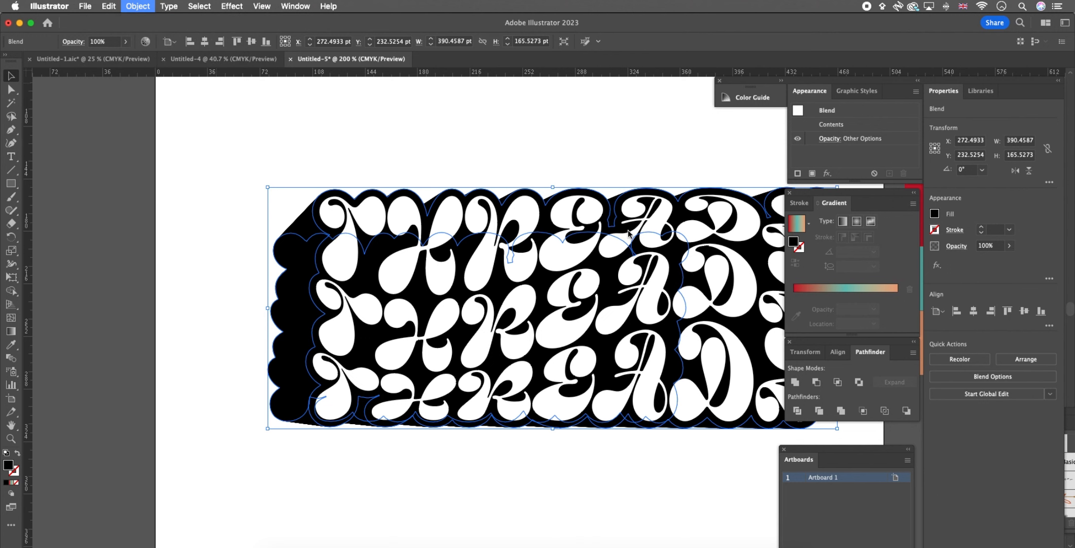
pyautogui.click(543, 353)
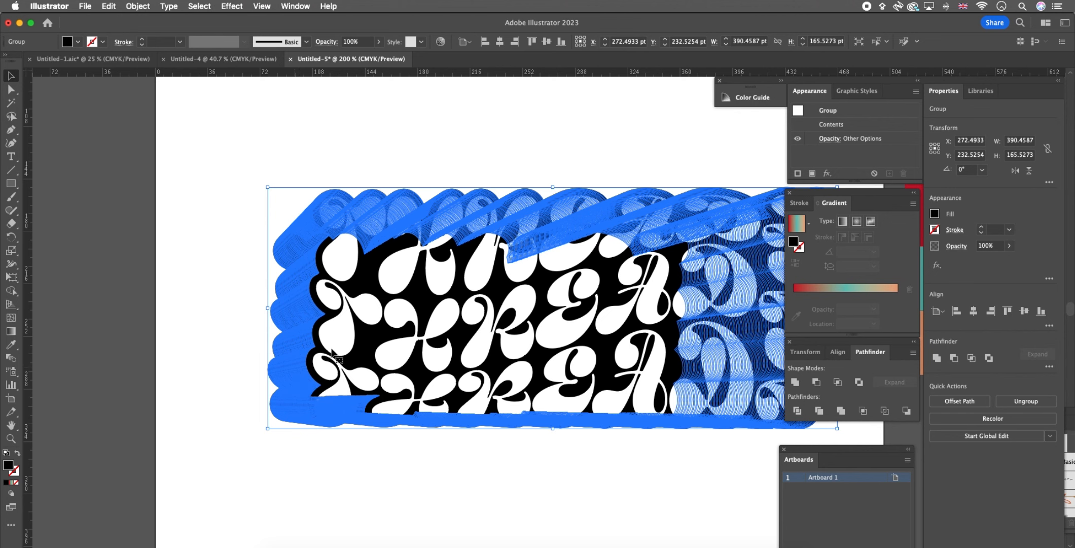
pyautogui.click(795, 381)
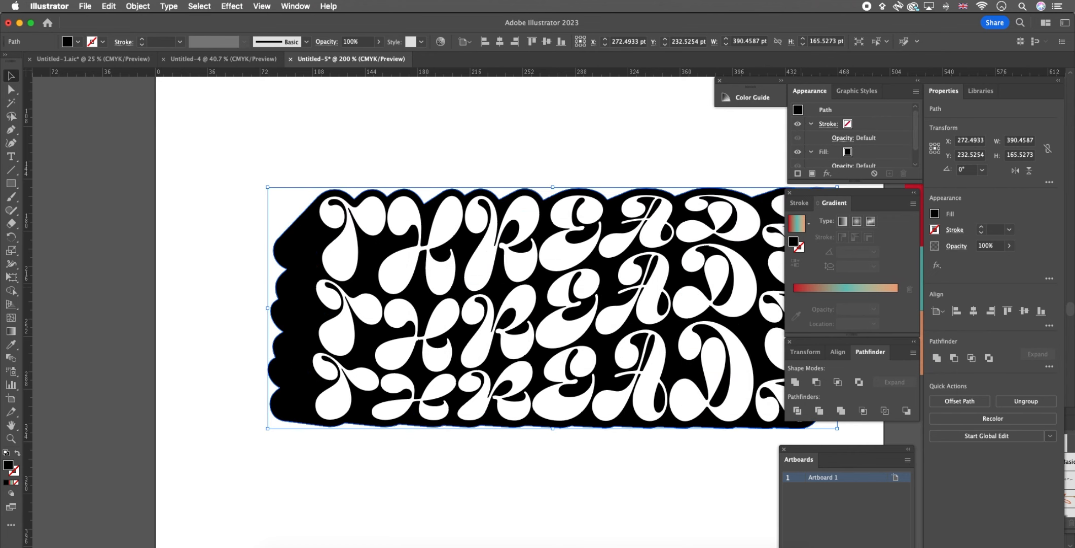
# Move the lettering and its black extrusion to about X 259, Y 251 pt and enlarge them together, making the lettering about 426 × 187 pt.
pyautogui.hscroll(4, 733, 286)
pyautogui.hscroll(6, 733, 287)
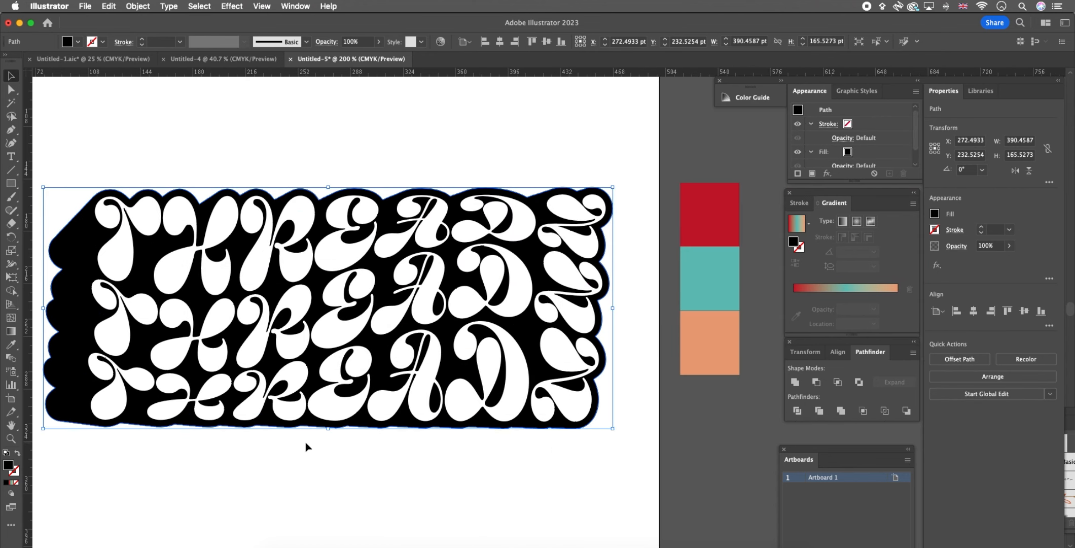
pyautogui.scroll(-2, 302, 448)
pyautogui.scroll(-2, 299, 448)
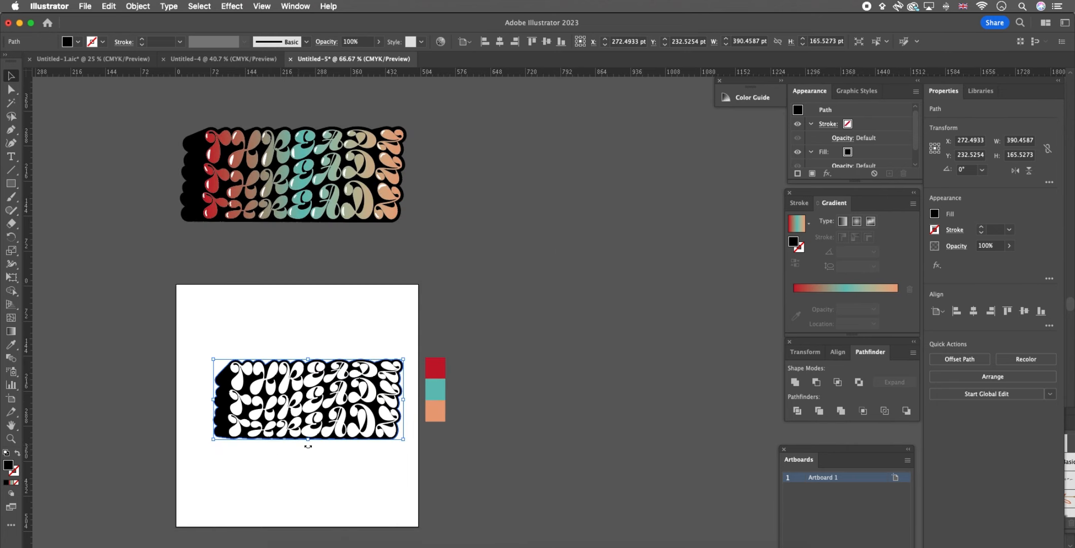
pyautogui.scroll(-1, 247, 441)
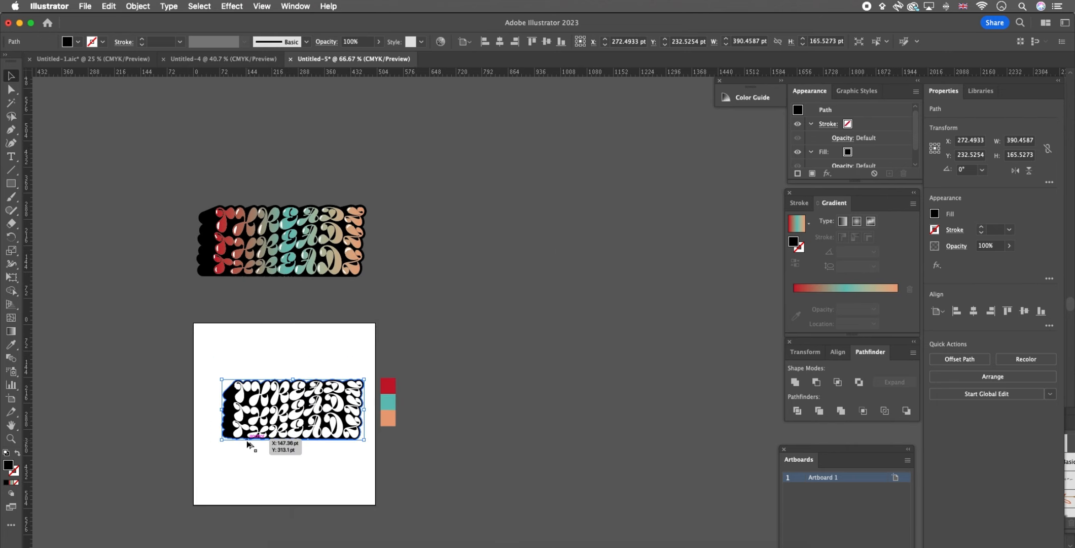
pyautogui.scroll(1, 247, 441)
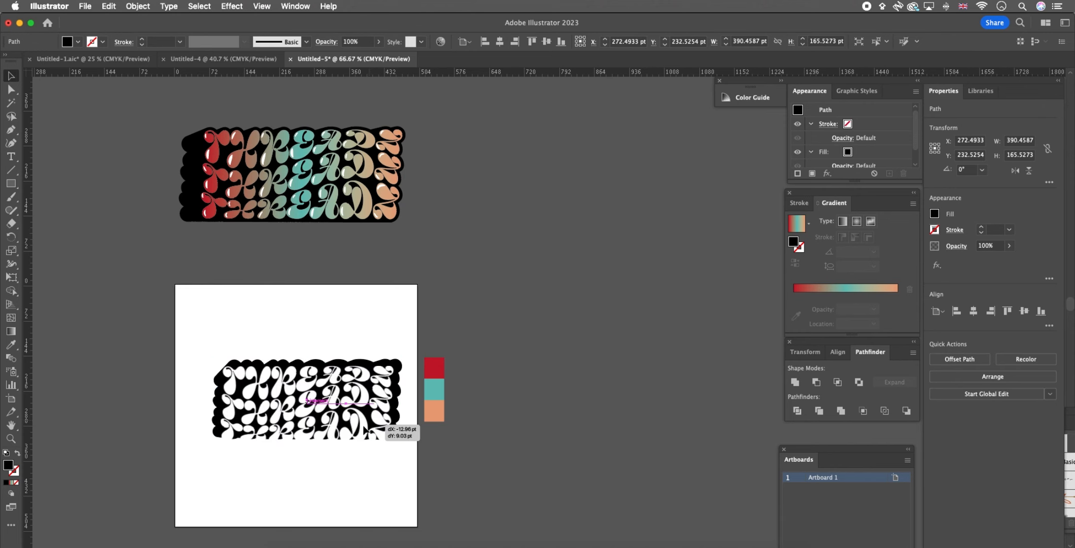
pyautogui.click(370, 426)
pyautogui.moveTo(388, 455); pyautogui.dragTo(209, 354)
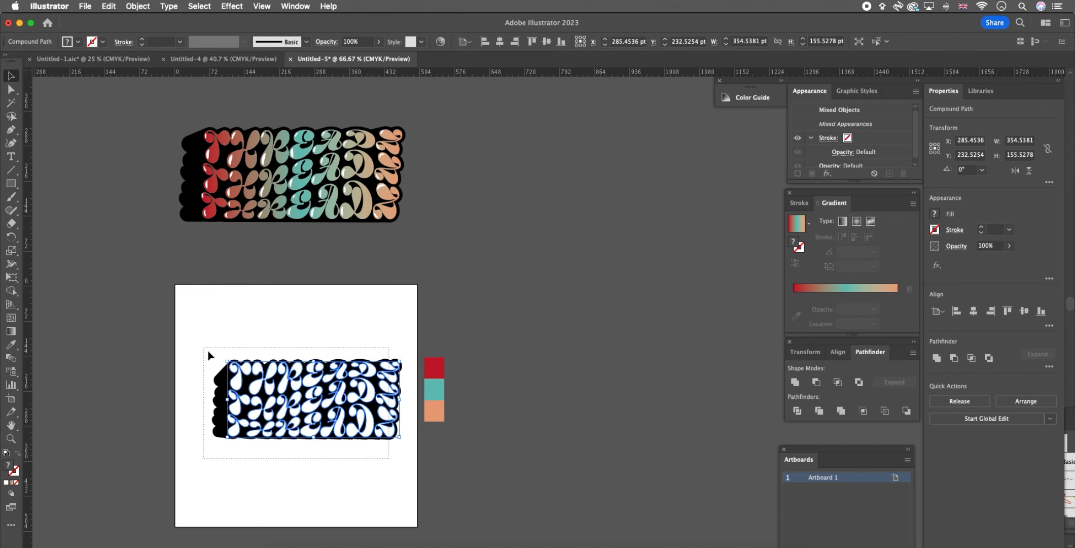
pyautogui.moveTo(308, 381); pyautogui.dragTo(303, 395)
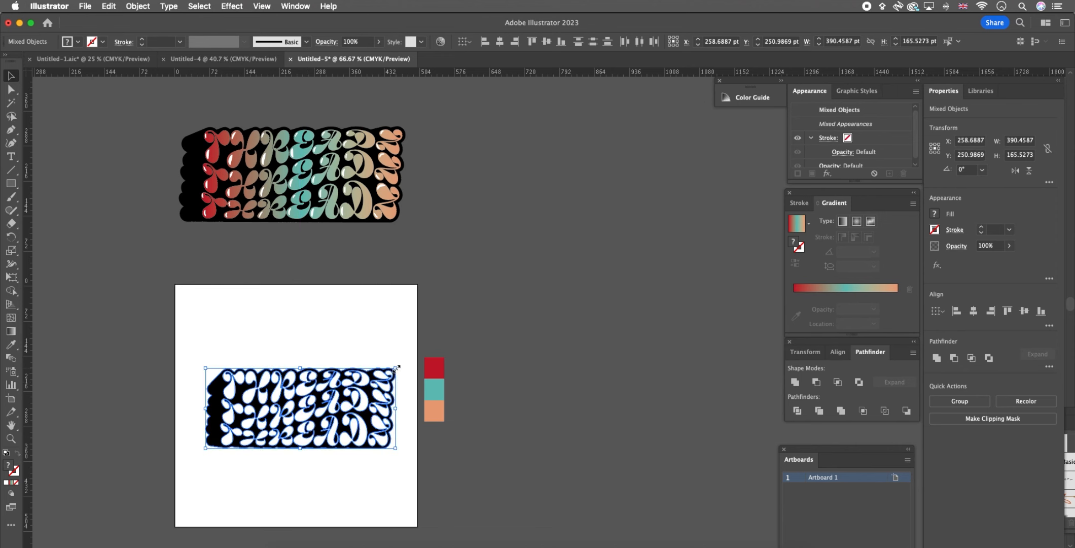
pyautogui.moveTo(397, 367)
pyautogui.mouseDown()
pyautogui.moveTo(415, 354)
pyautogui.moveTo(418, 372)
pyautogui.mouseUp()
pyautogui.click(343, 474)
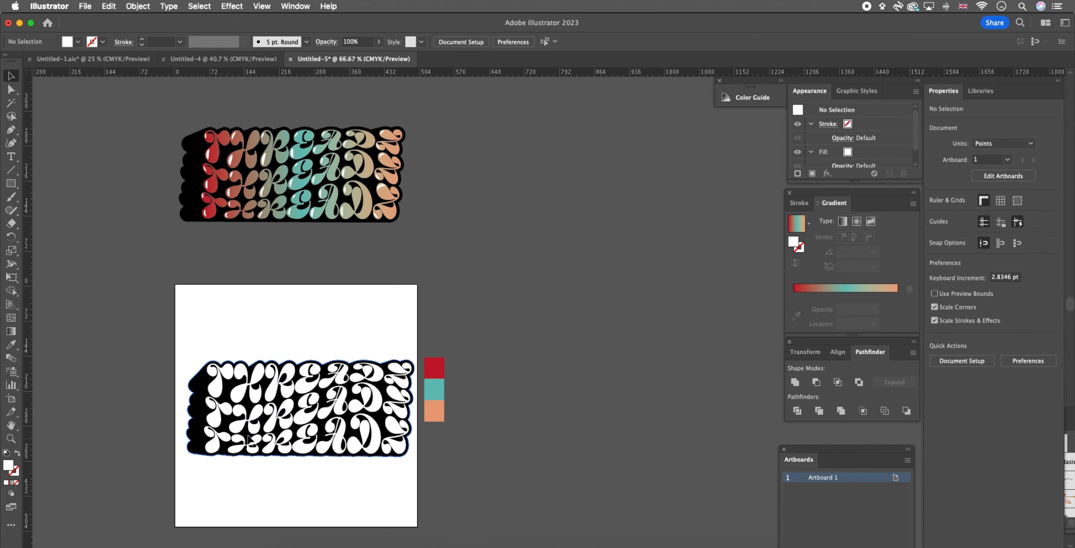
# Select the white THREADZ lettering and fill it with the white-to-black linear gradient swatch.
pyautogui.scroll(1, 249, 435)
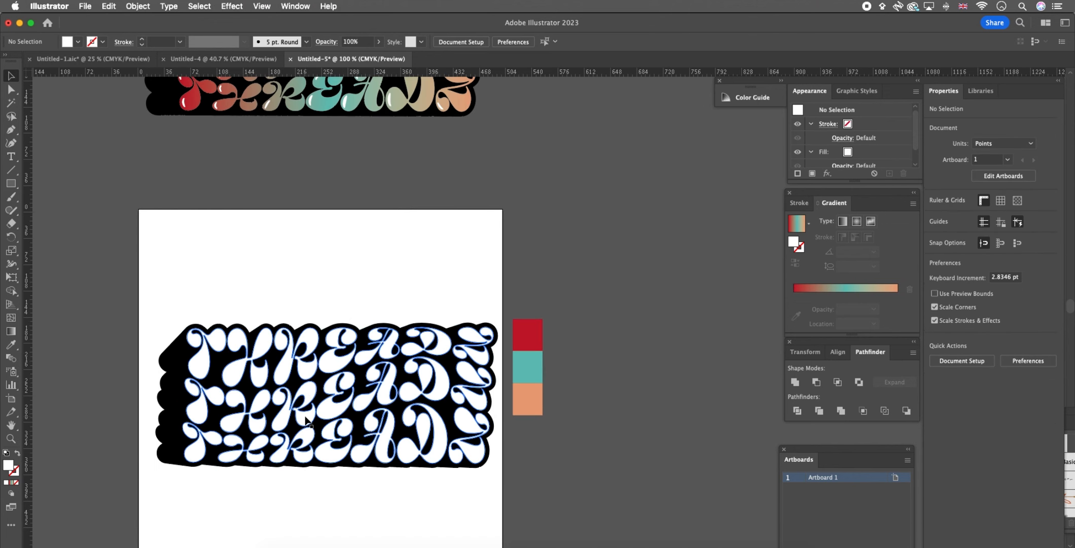
pyautogui.click(306, 419)
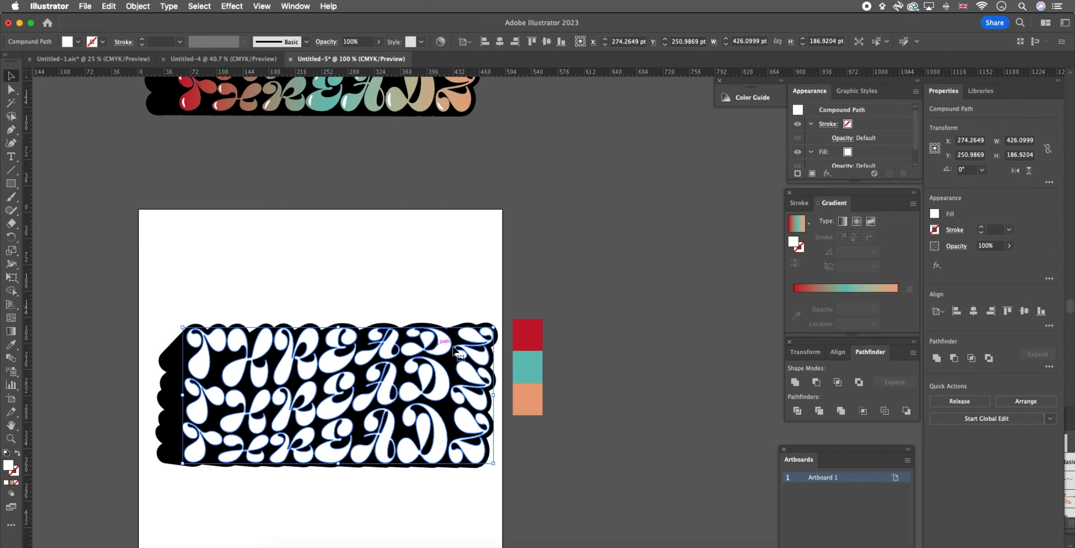
pyautogui.scroll(1, 446, 364)
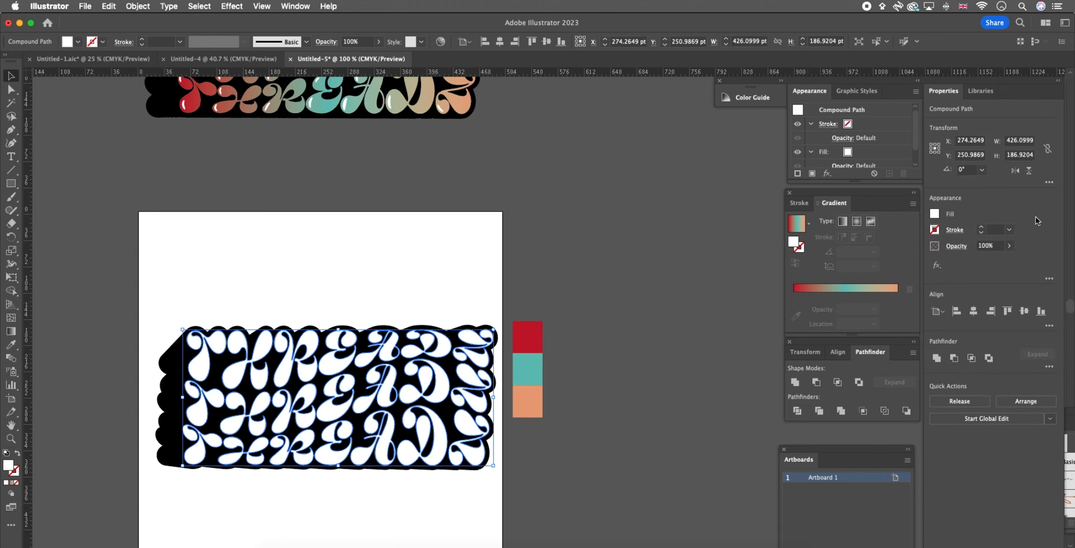
pyautogui.click(934, 214)
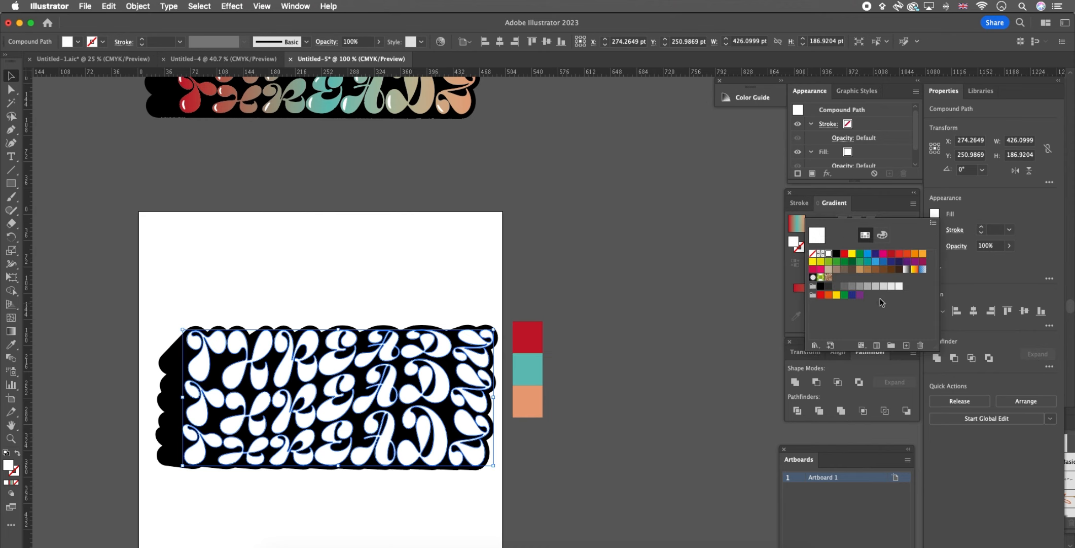
pyautogui.click(906, 269)
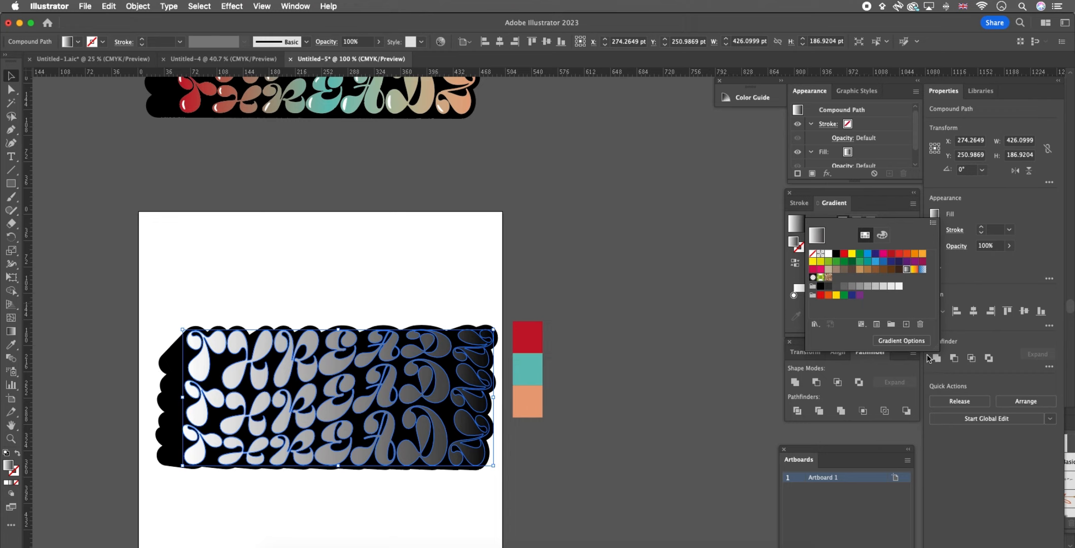
# Add a middle color stop at about 50% to the lettering's gradient.
pyautogui.click(870, 193)
pyautogui.moveTo(870, 195); pyautogui.dragTo(836, 204)
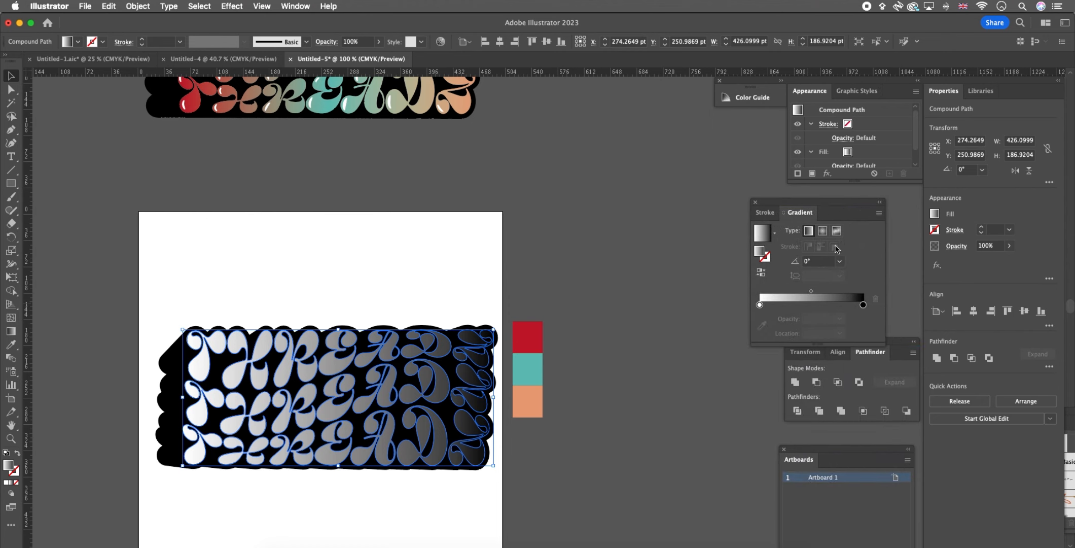
pyautogui.click(811, 302)
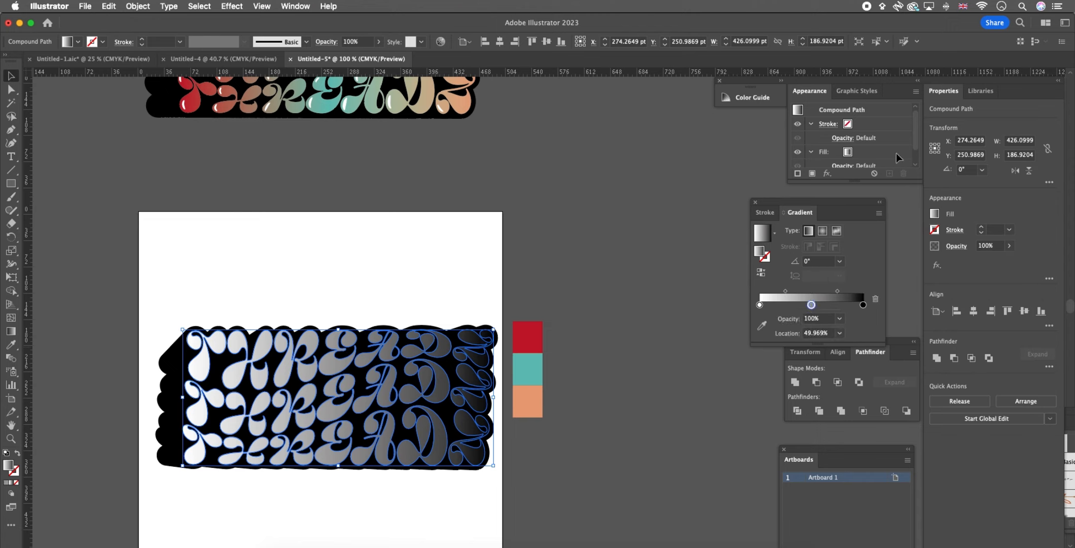
pyautogui.moveTo(837, 198); pyautogui.dragTo(859, 190)
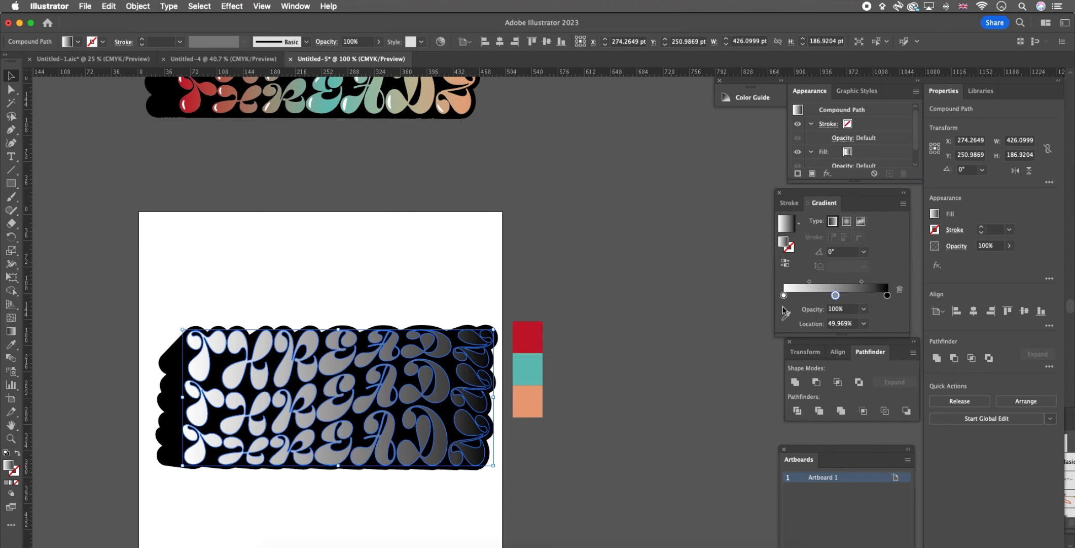
# Recolor the gradient's starting white stop by sampling the red reference square beside the artboard.
pyautogui.click(783, 295)
pyautogui.doubleClick(783, 295)
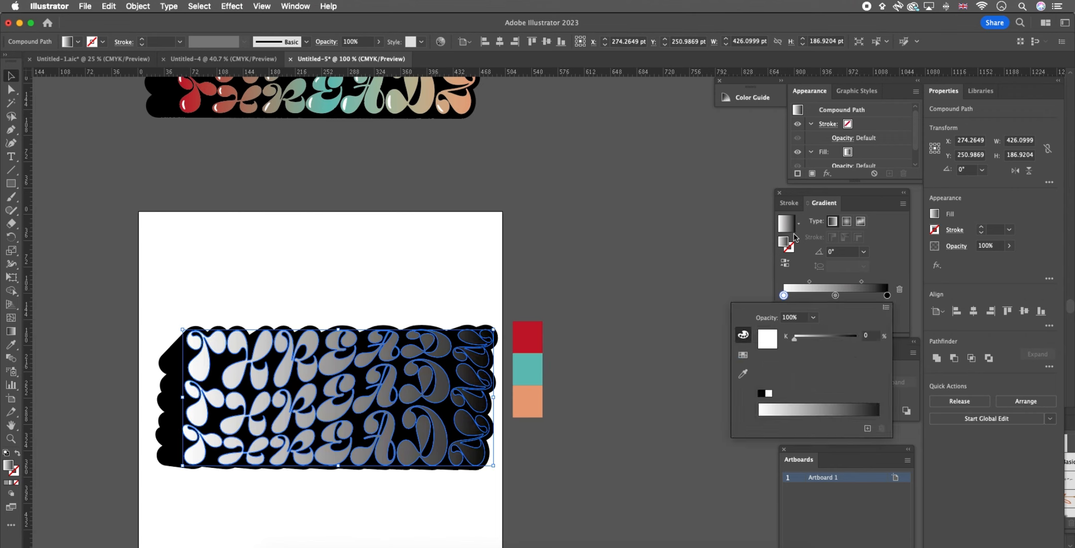
pyautogui.click(743, 375)
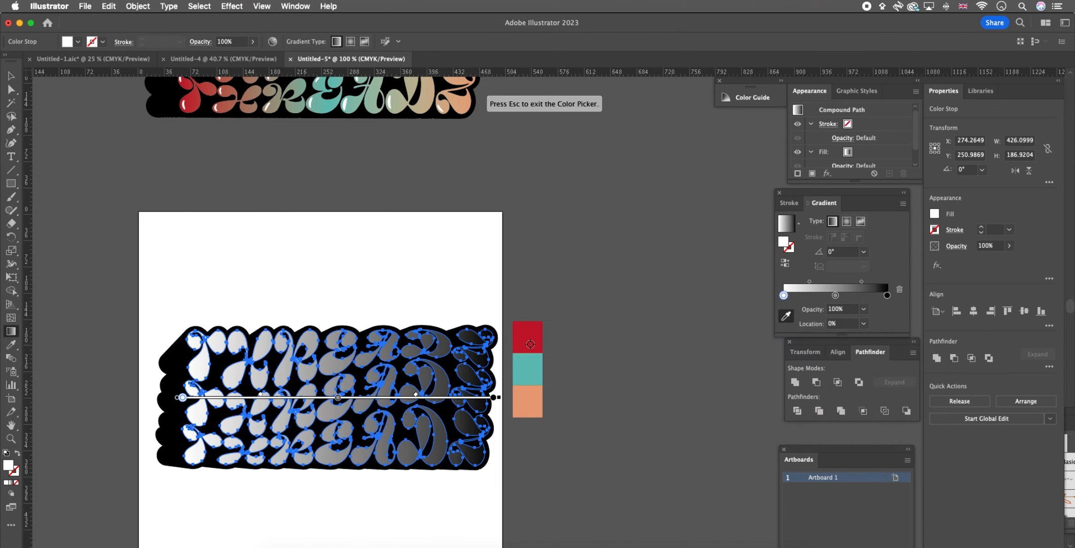
pyautogui.click(530, 341)
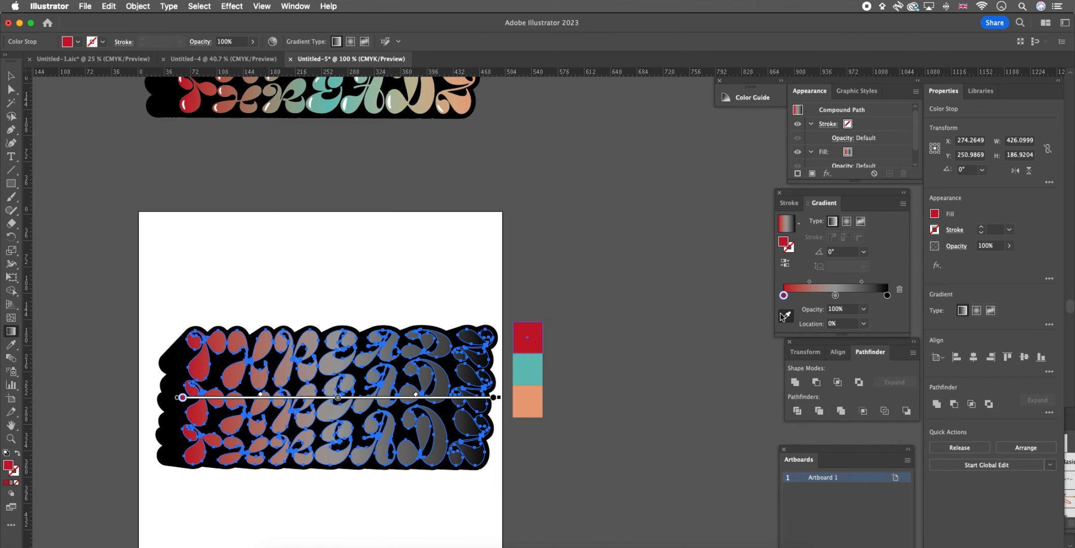
# Recolor the gradient's middle stop by sampling the teal reference square.
pyautogui.doubleClick(835, 295)
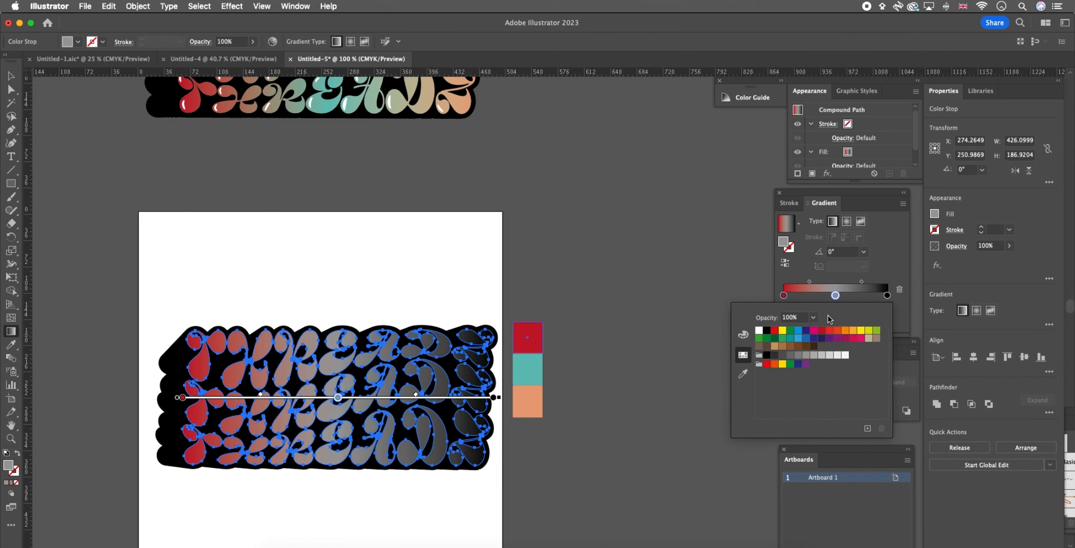
pyautogui.click(743, 374)
pyautogui.click(531, 377)
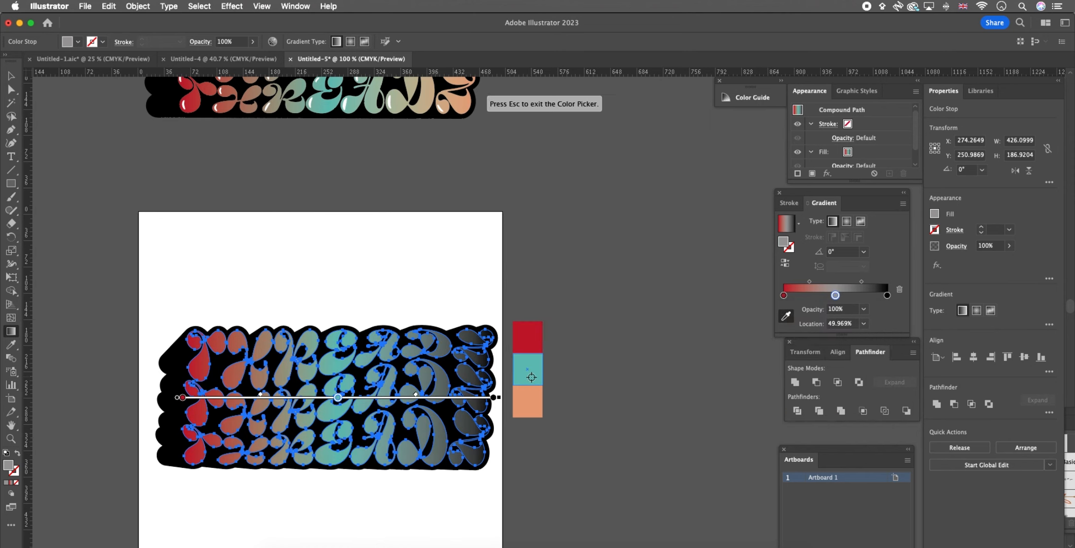
# Recolor the gradient's black end stop by sampling the orange reference square, and deselect the lettering.
pyautogui.doubleClick(887, 295)
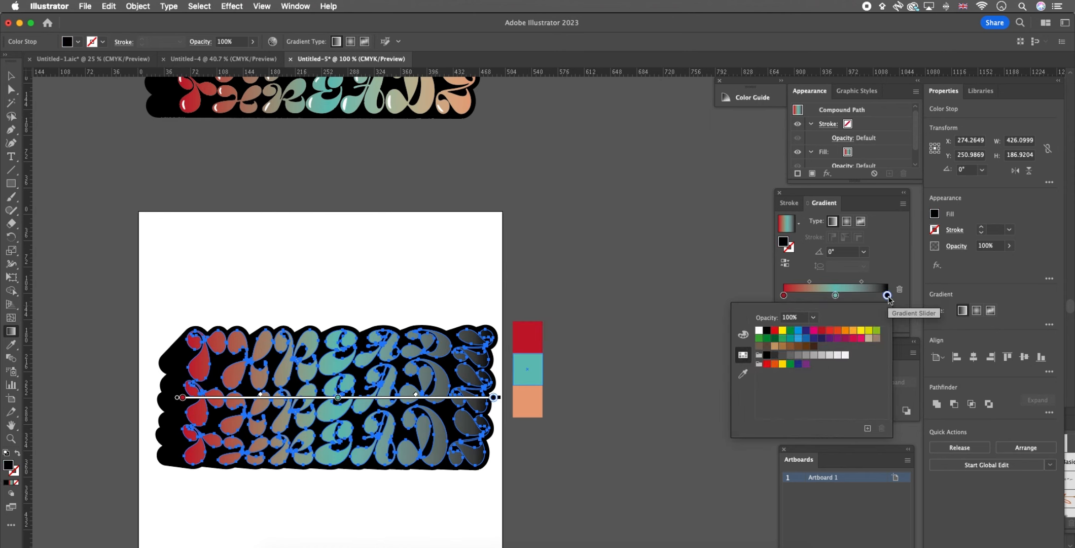
pyautogui.click(744, 376)
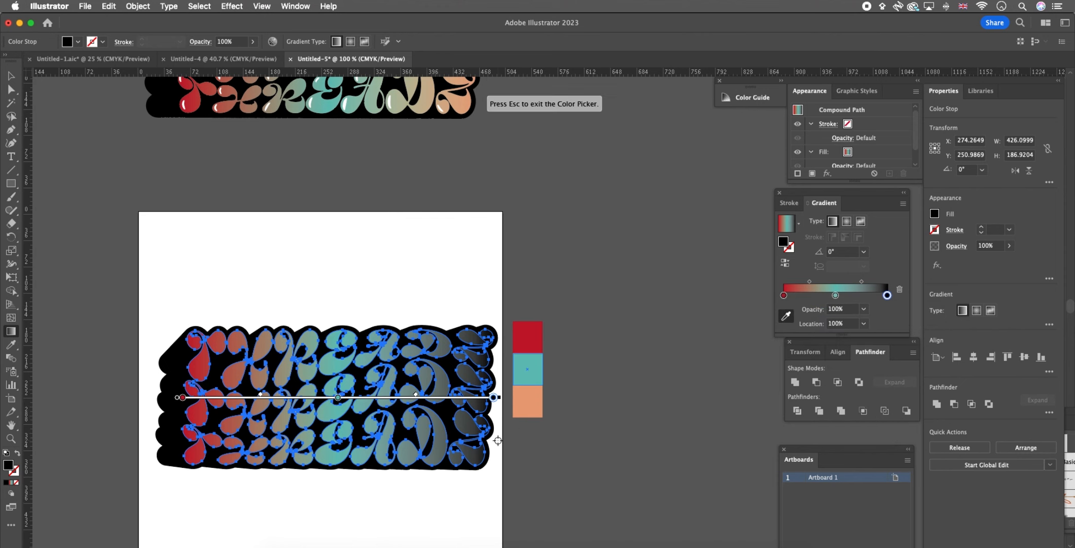
pyautogui.click(522, 409)
pyautogui.press('Escape')
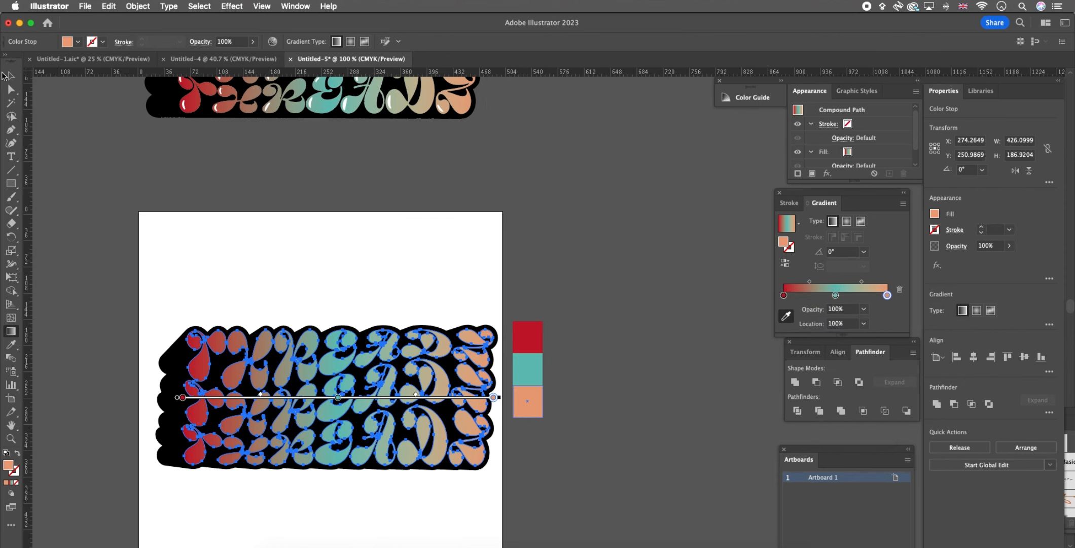
pyautogui.press('v')
pyautogui.click(605, 419)
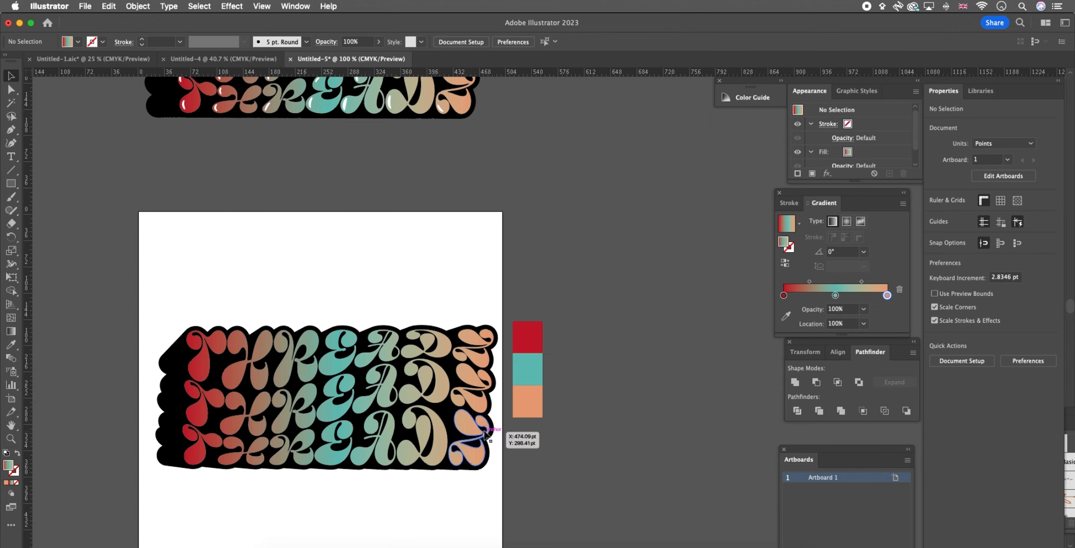
# Prepare the Pen tool with a white stroke and no fill for drawing highlights on the letters.
pyautogui.scroll(-5, 326, 430)
pyautogui.scroll(15, 276, 283)
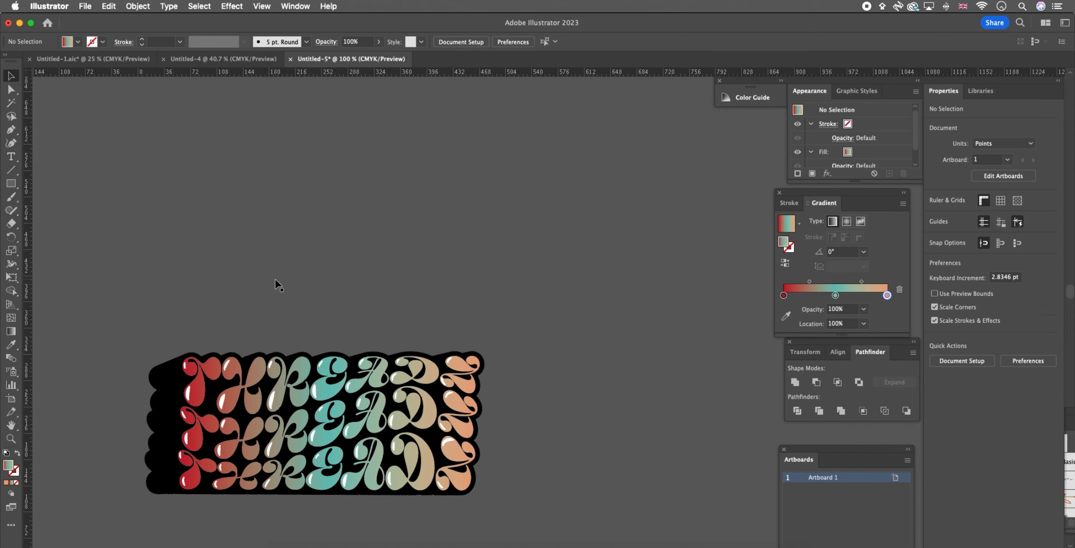
pyautogui.scroll(-5, 278, 287)
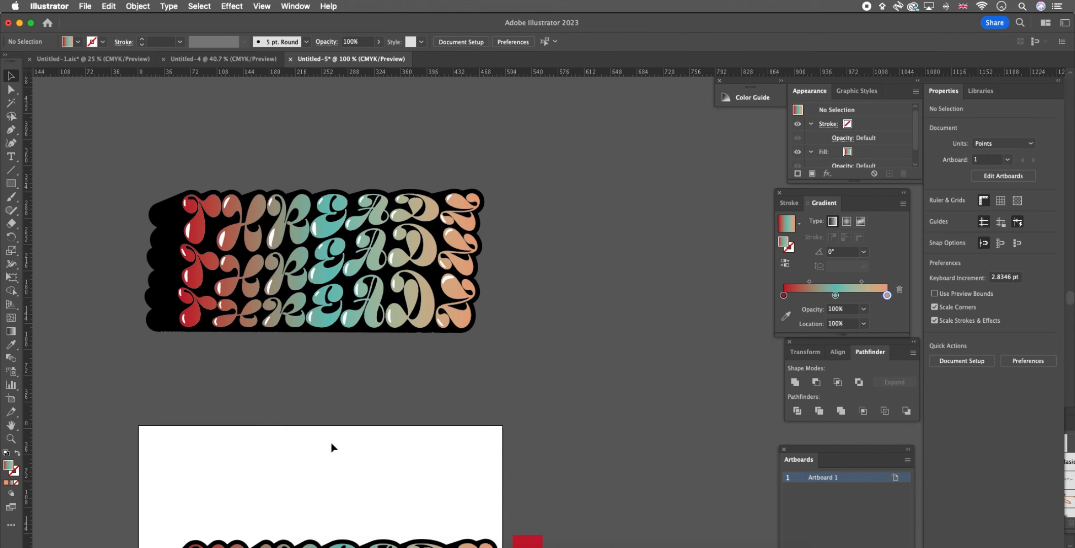
pyautogui.scroll(-5, 178, 234)
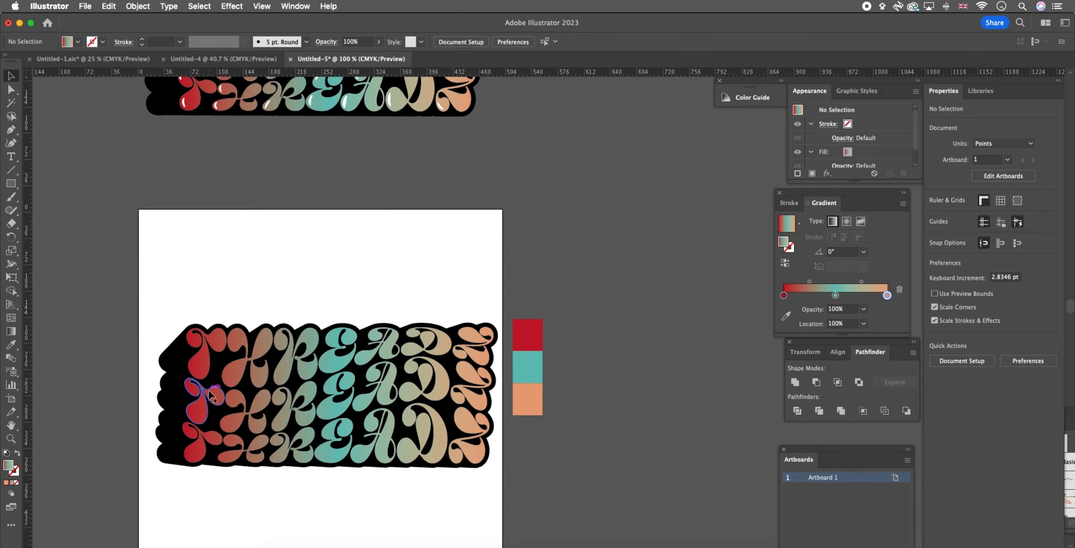
pyautogui.scroll(2, 203, 398)
pyautogui.scroll(3, 193, 337)
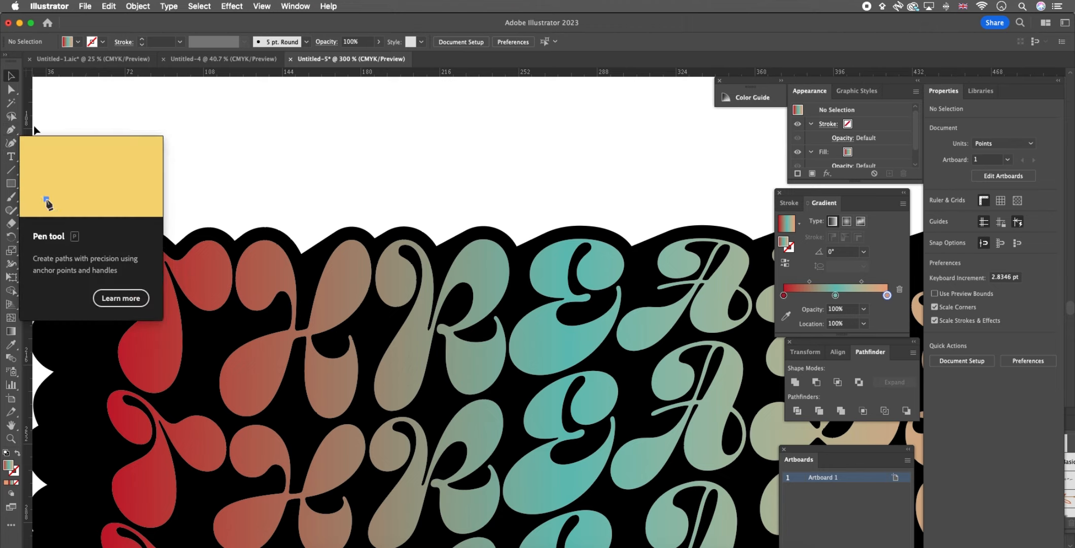
pyautogui.click(12, 130)
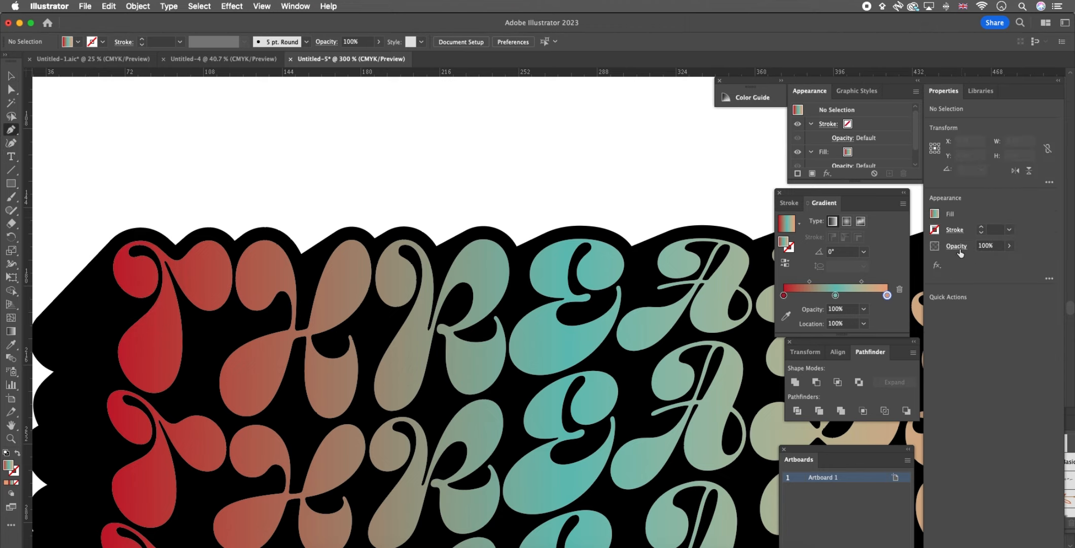
pyautogui.click(955, 231)
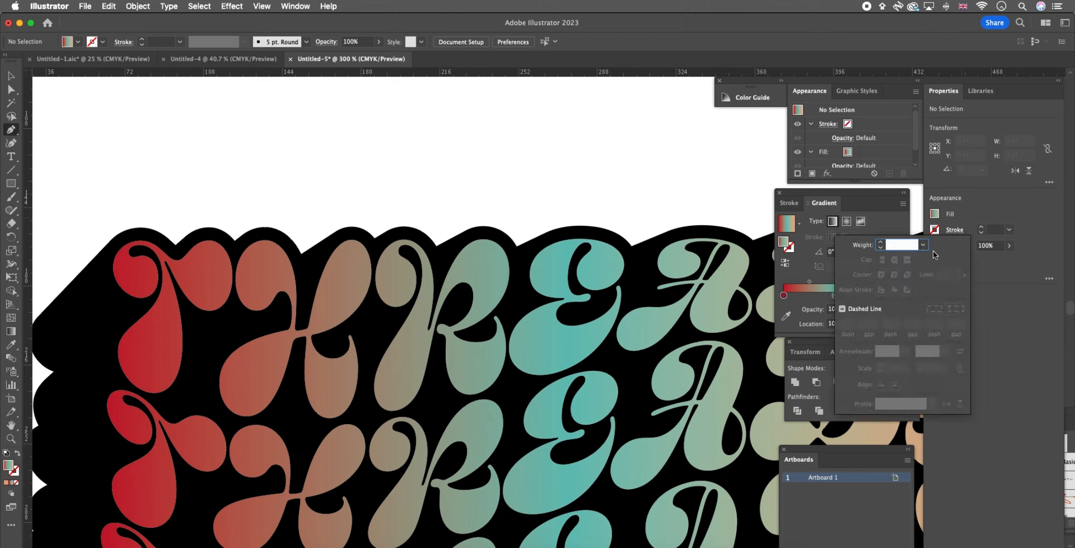
pyautogui.click(939, 230)
pyautogui.click(936, 230)
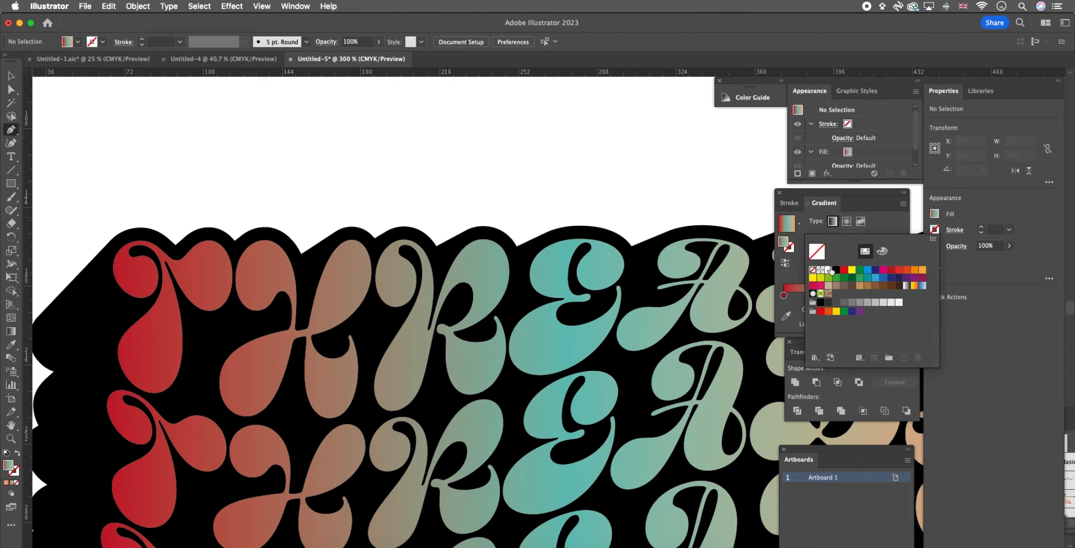
pyautogui.click(831, 272)
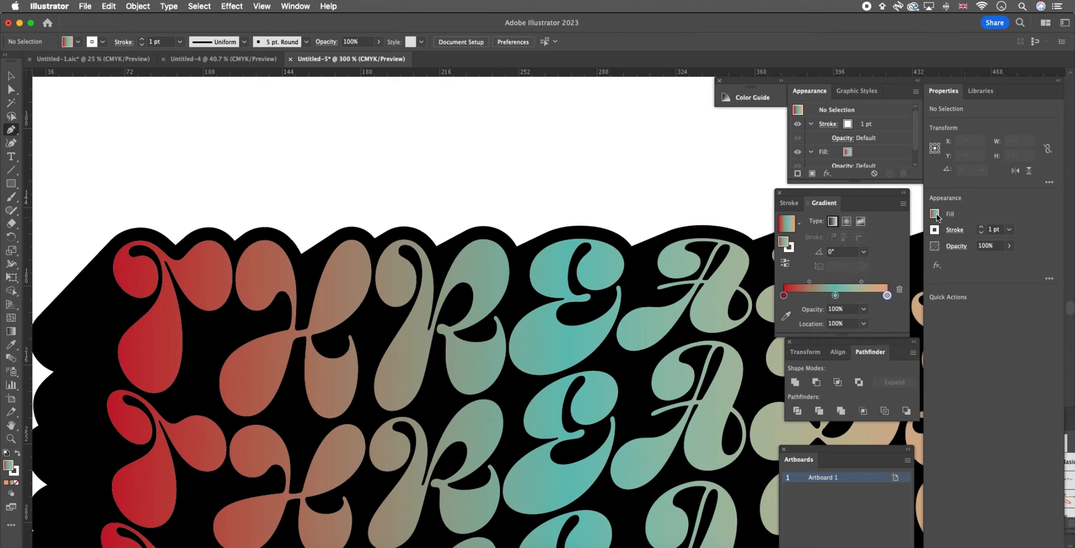
pyautogui.click(935, 215)
pyautogui.click(813, 253)
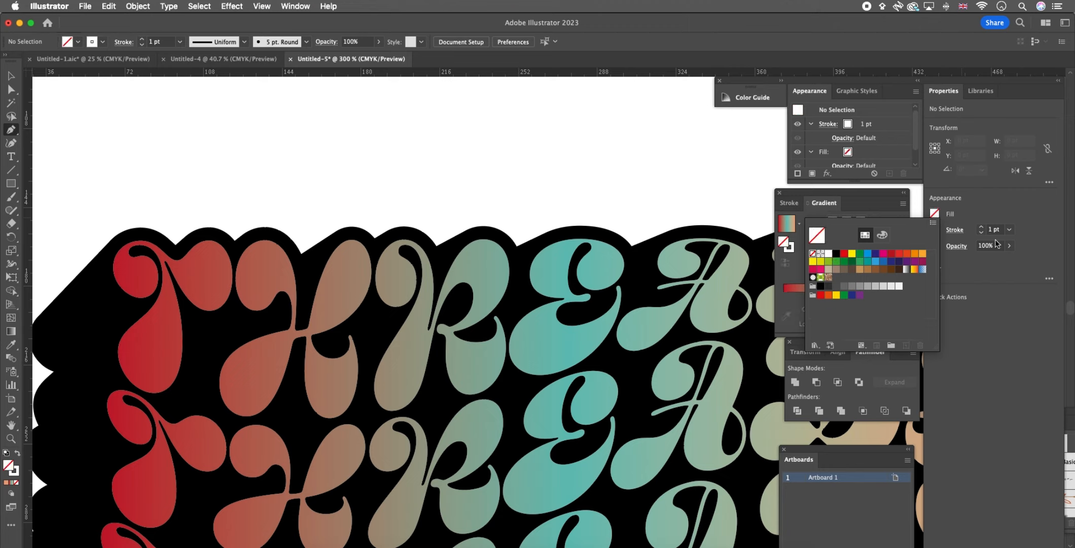
# Set the stroke weight to 2 pt with a round cap and round corner joins.
pyautogui.click(1011, 207)
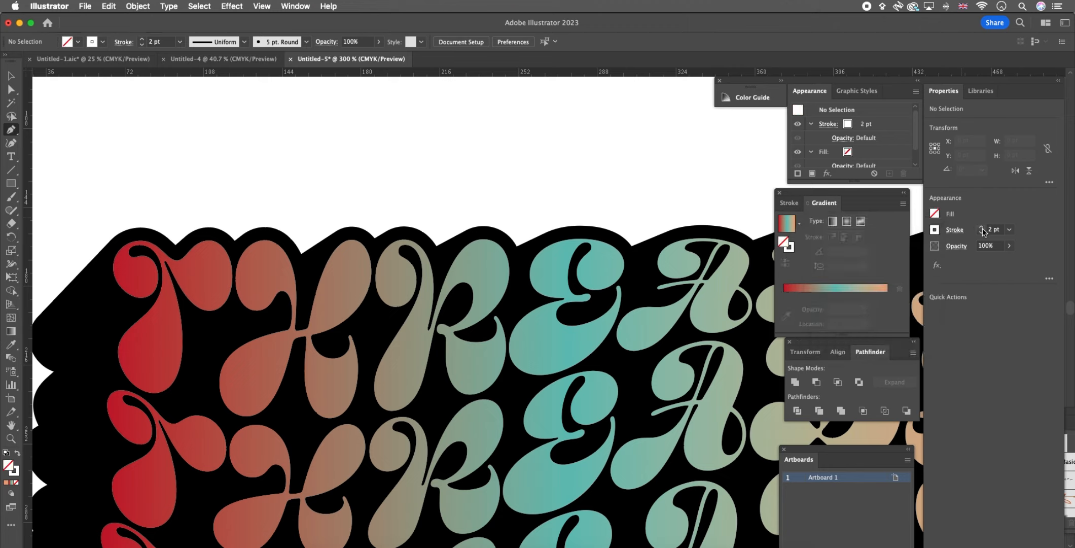
pyautogui.click(958, 233)
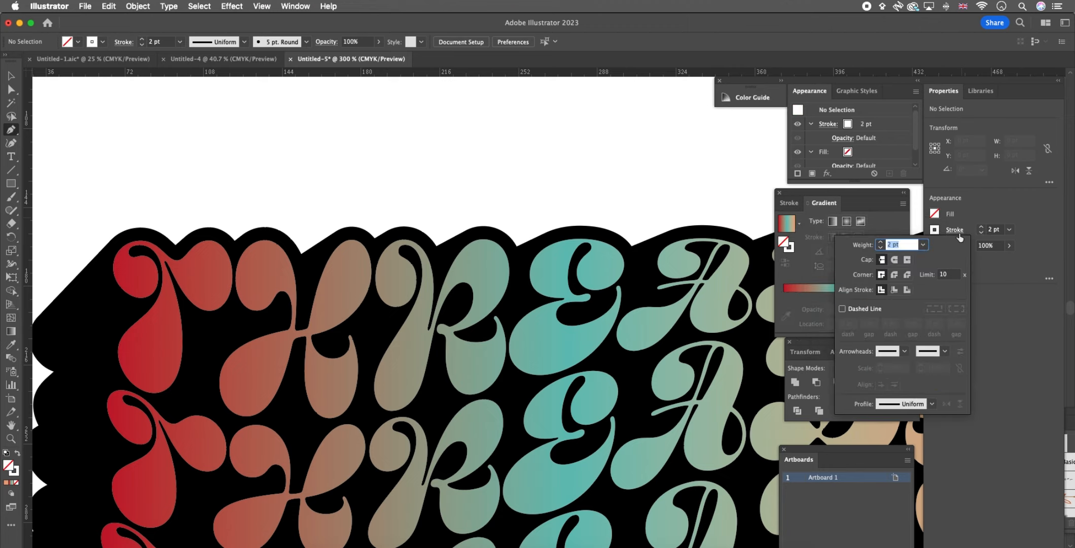
pyautogui.click(895, 259)
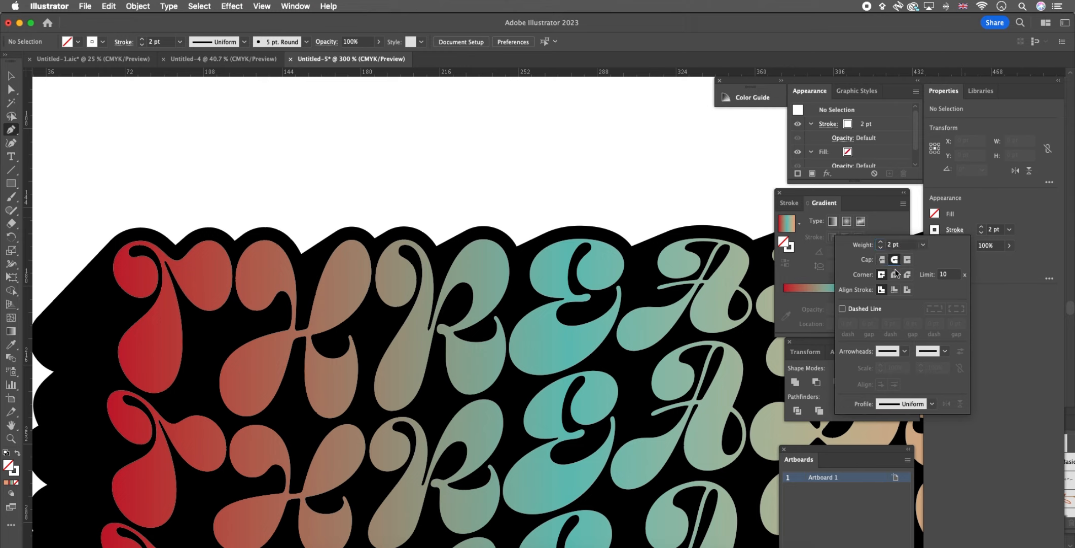
pyautogui.click(895, 275)
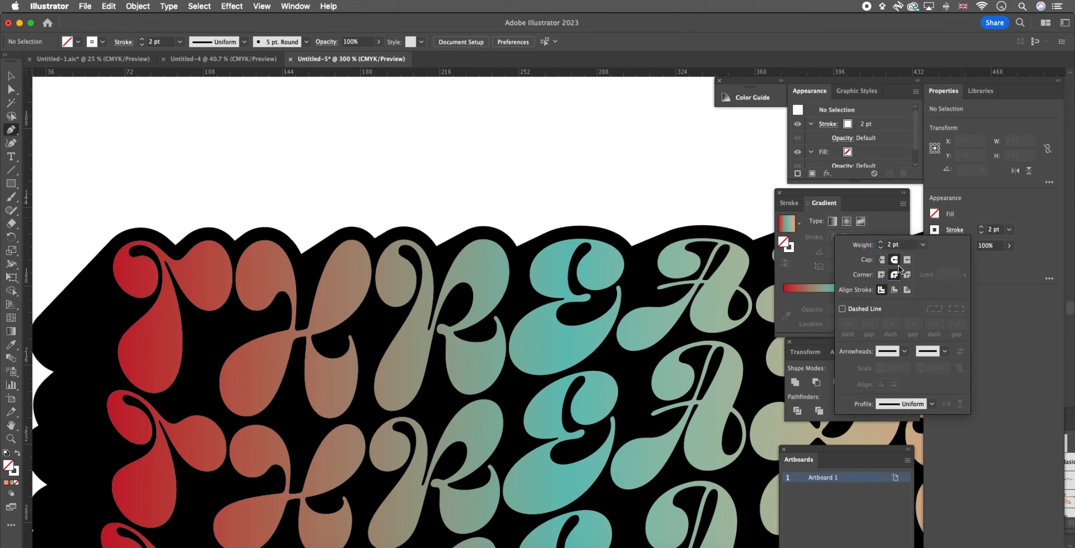
pyautogui.click(993, 210)
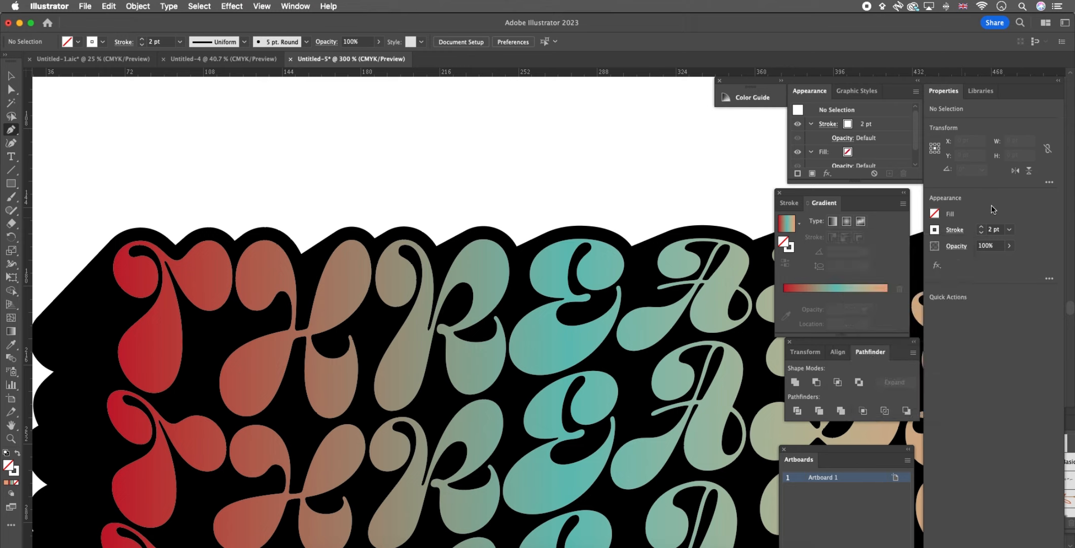
pyautogui.click(960, 234)
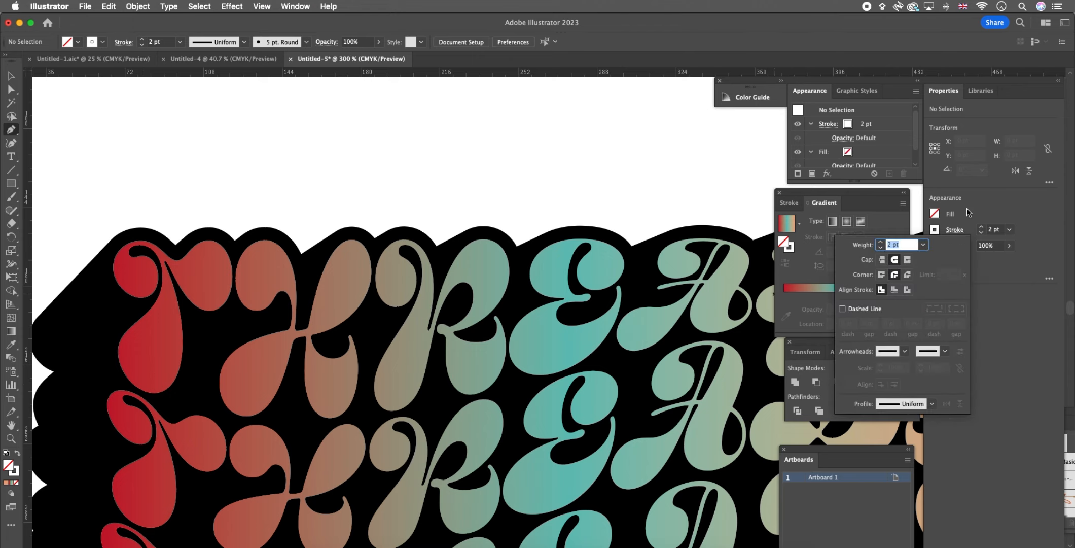
# Draw a curved white highlight about 12.5 pt long inside the outer edge of the first row T's upper-left bulb.
pyautogui.scroll(1, 120, 265)
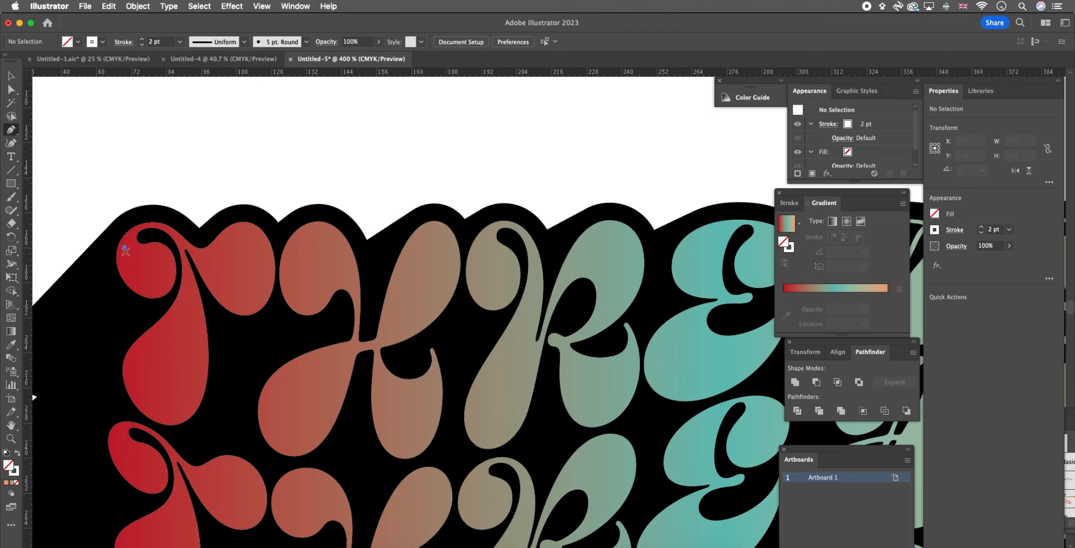
pyautogui.click(124, 246)
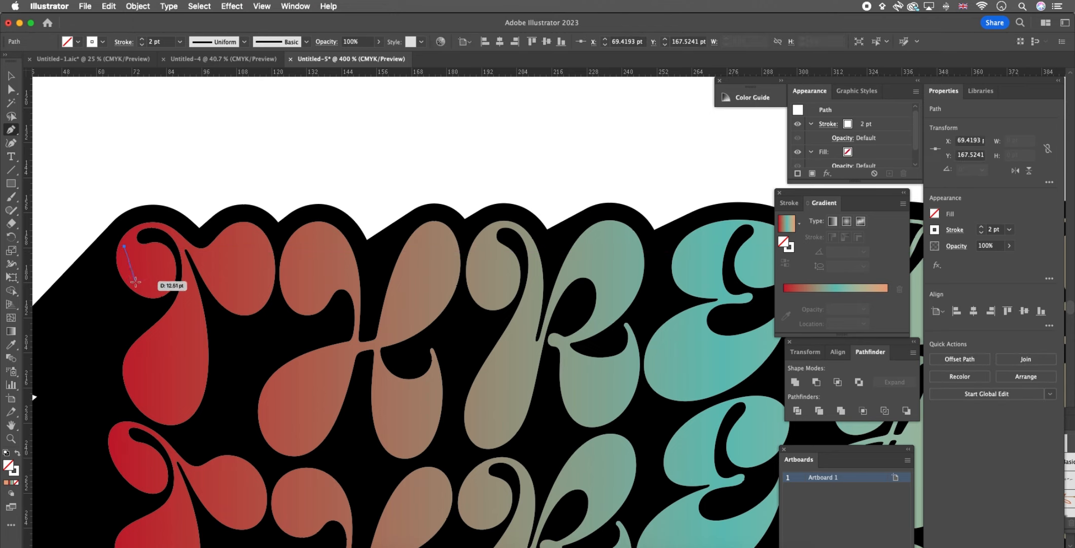
pyautogui.moveTo(136, 281); pyautogui.dragTo(153, 298)
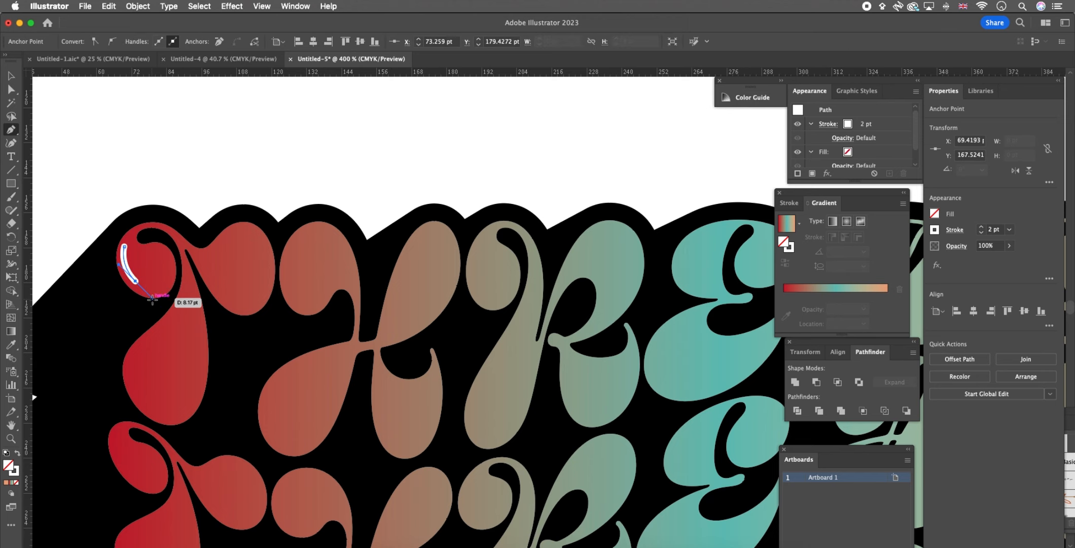
# Widen the middle of the white highlight in the first row T's upper-left bulb to about 3.9 pt with the Width tool.
pyautogui.click(11, 76)
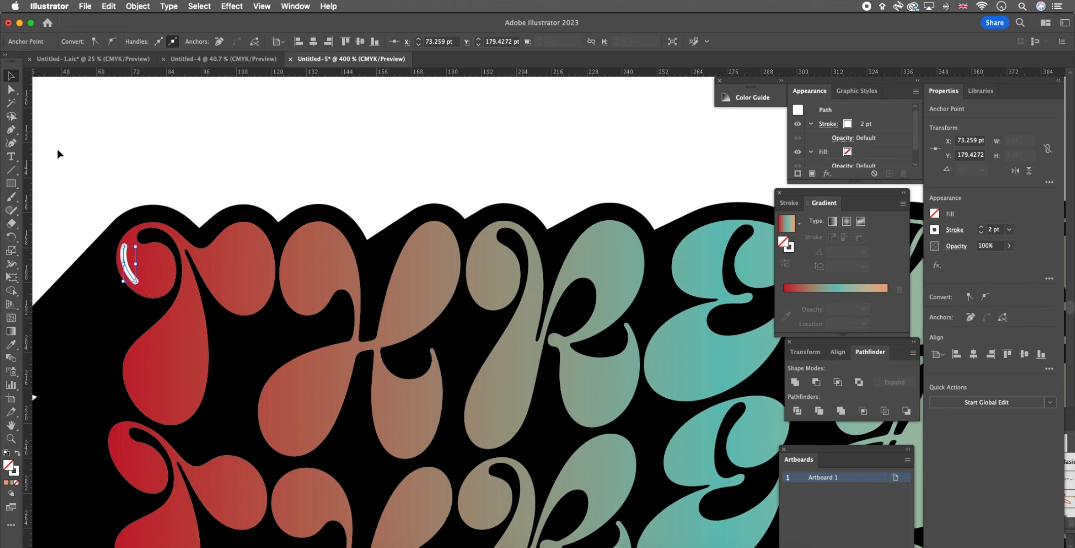
pyautogui.scroll(1, 104, 273)
pyautogui.scroll(1, 104, 273)
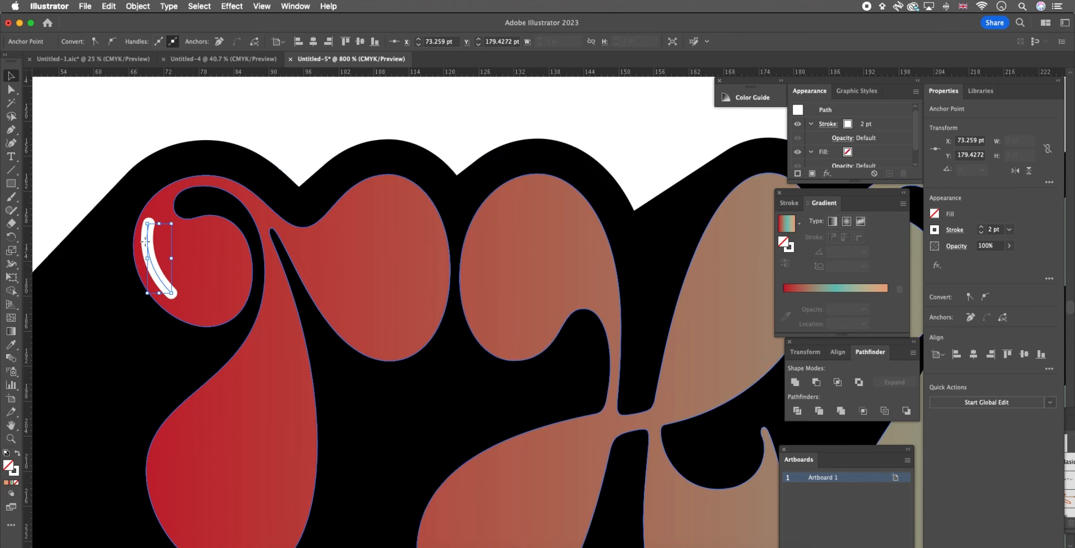
pyautogui.hotkey('shift', 'w')
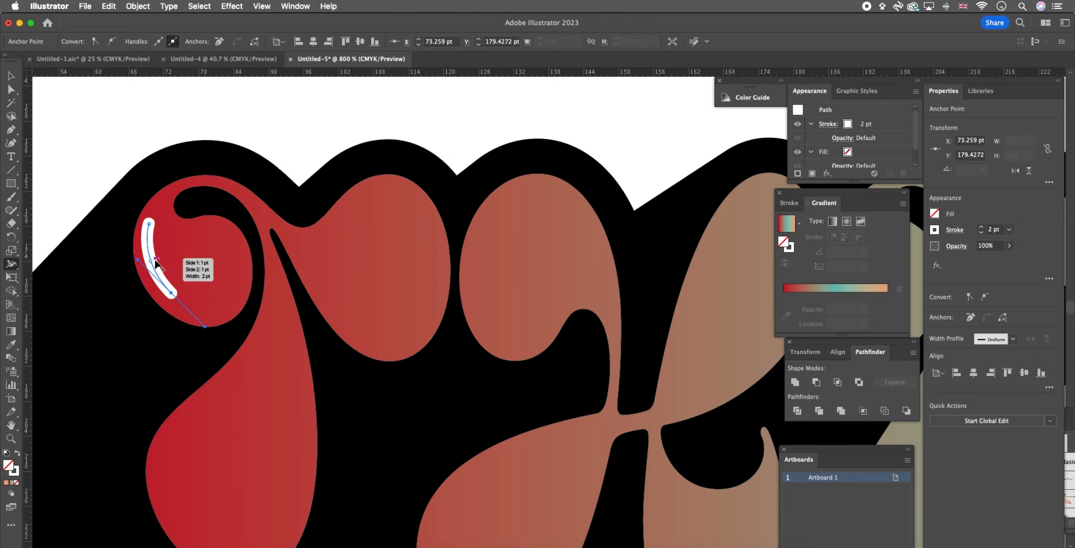
pyautogui.moveTo(155, 260); pyautogui.dragTo(162, 257)
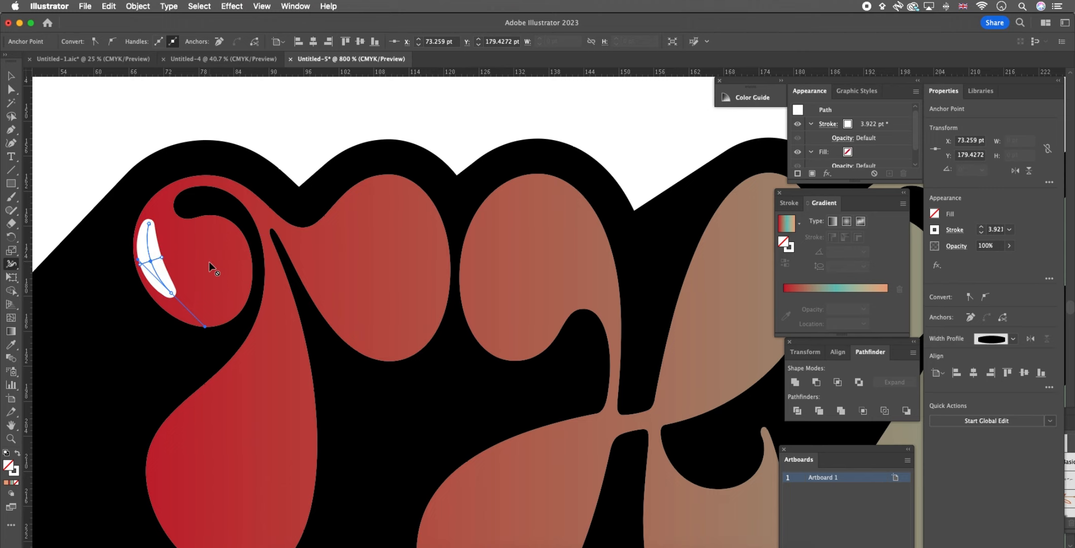
pyautogui.scroll(-1, 209, 262)
pyautogui.click(11, 75)
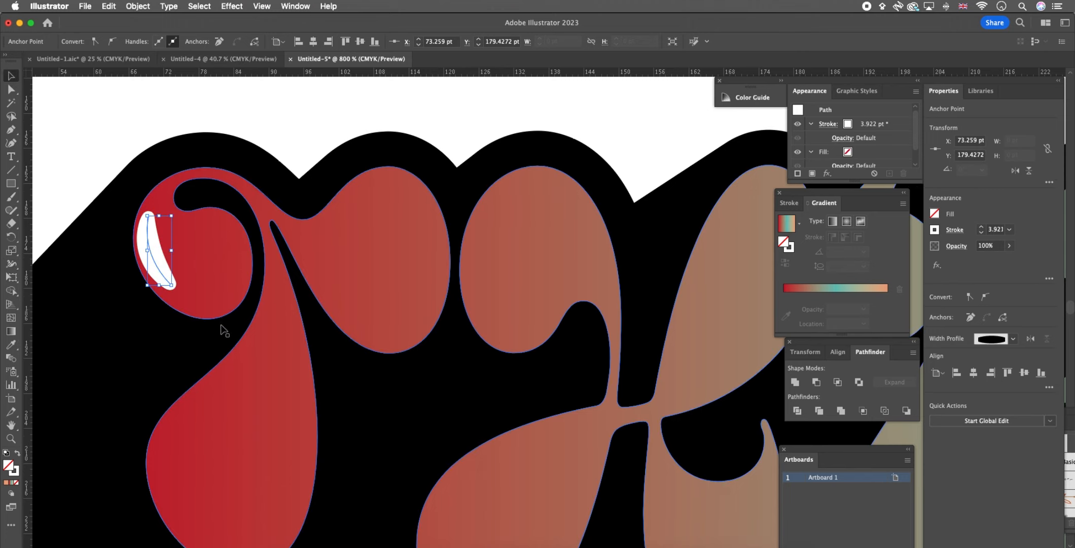
# Draw a curved white highlight about 15 pt long inside the left edge of the first row T's lower bulb.
pyautogui.scroll(-1, 252, 375)
pyautogui.scroll(-5, 252, 373)
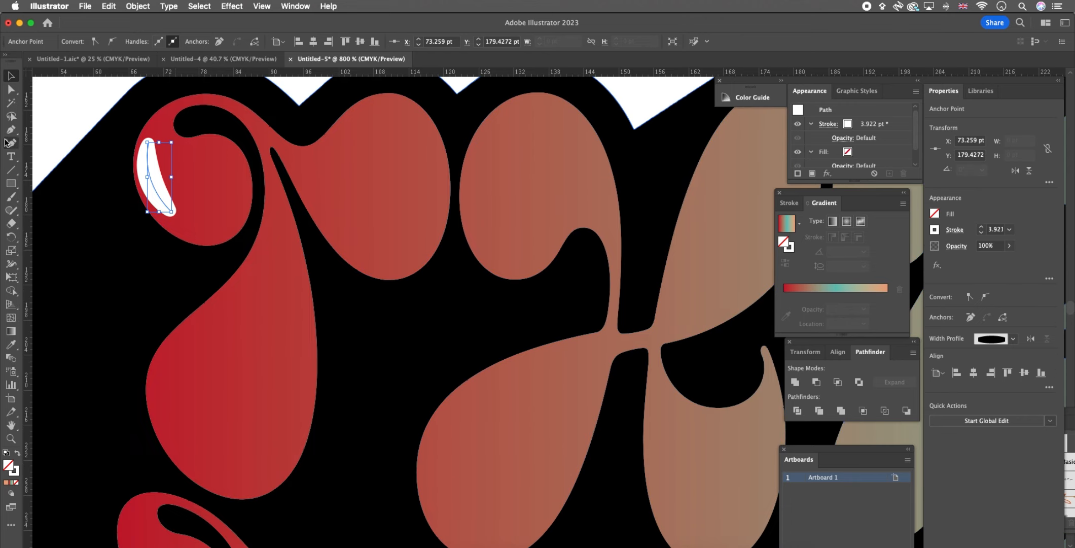
pyautogui.click(10, 130)
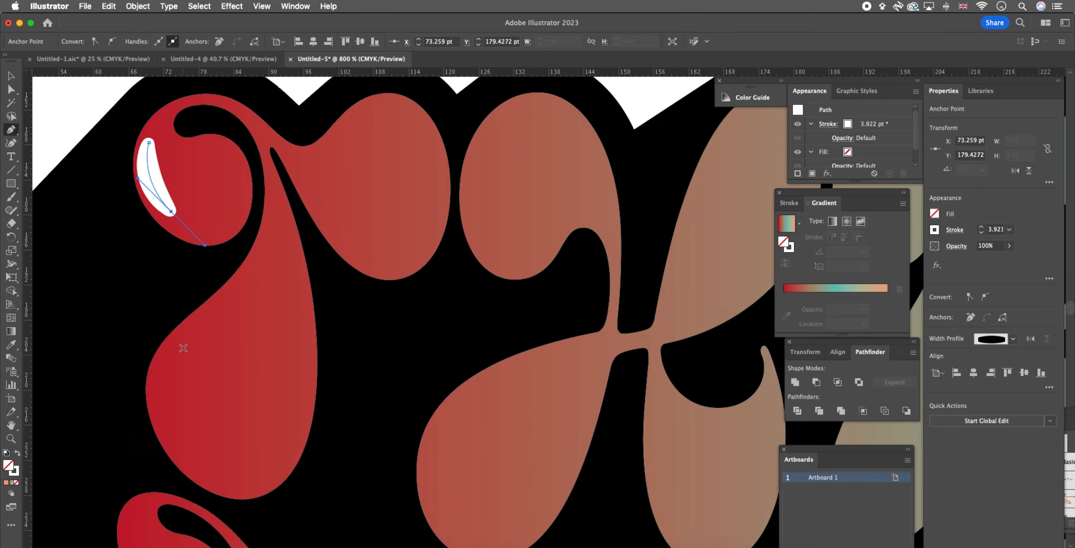
pyautogui.click(205, 328)
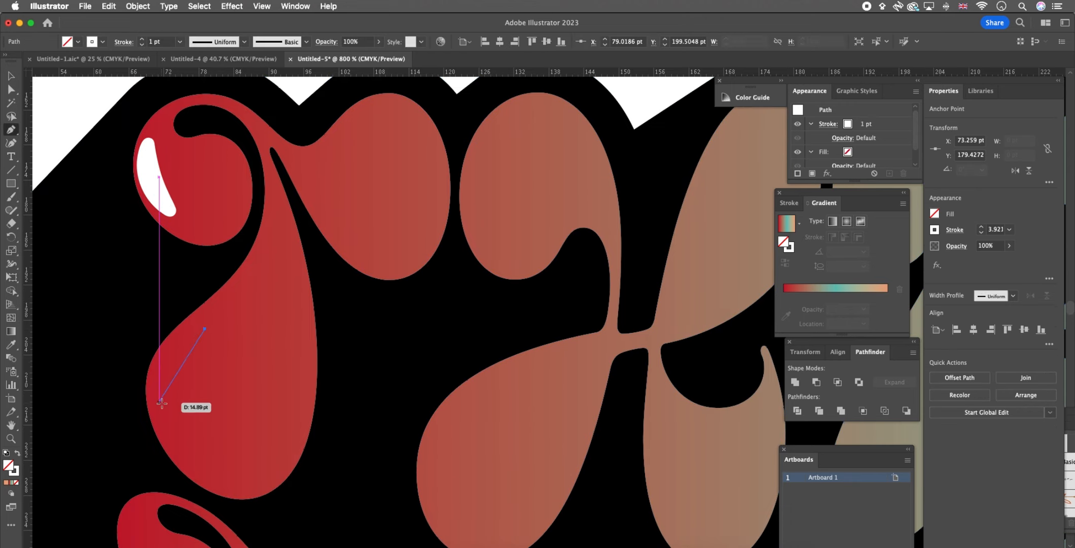
pyautogui.moveTo(163, 405); pyautogui.dragTo(167, 453)
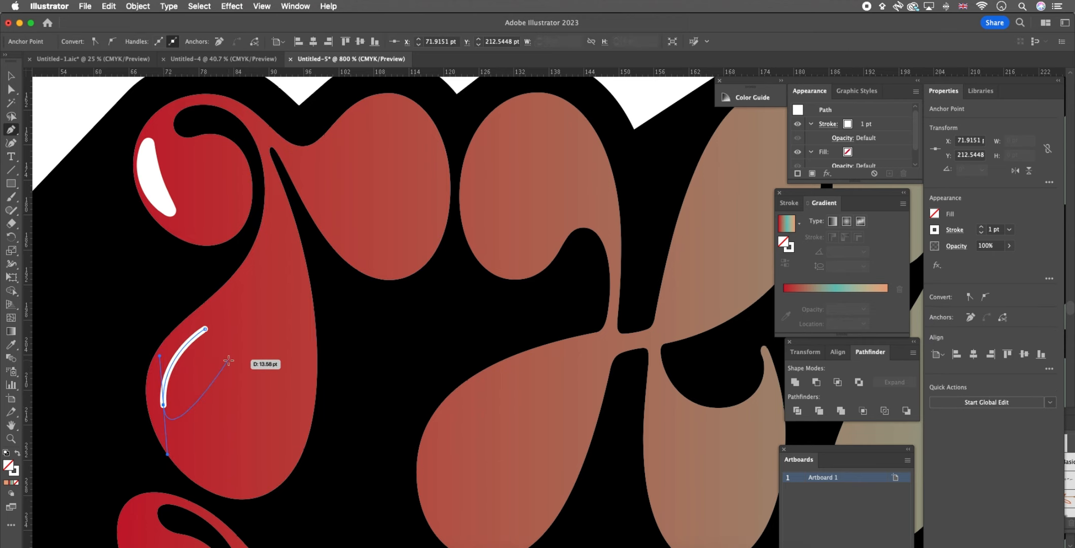
# Widen the middle of the T's lower-bulb highlight to about 3 pt with the Width tool and deselect it.
pyautogui.hotkey('shift', 'w')
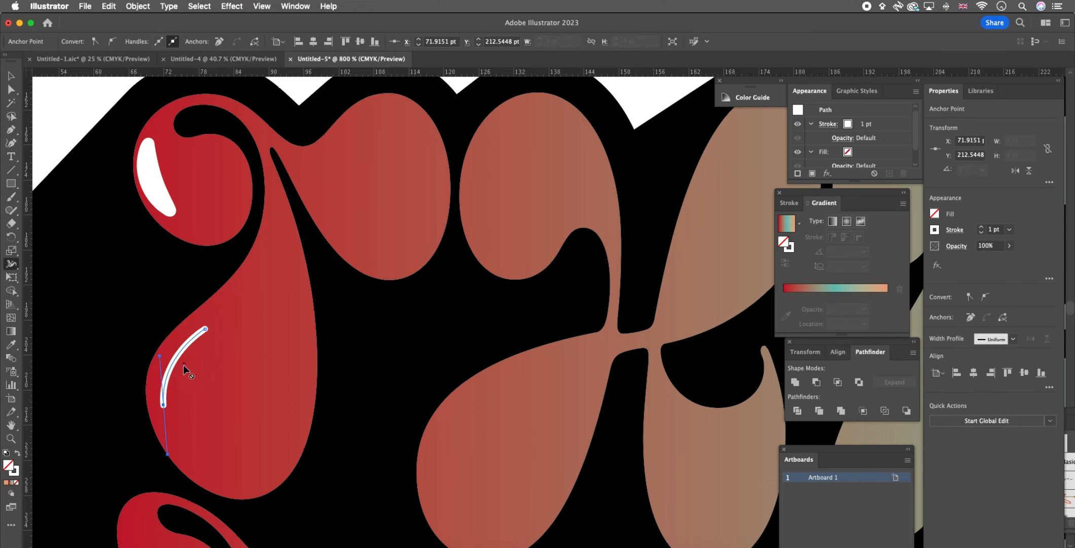
pyautogui.moveTo(175, 358); pyautogui.dragTo(182, 364)
pyautogui.scroll(-5, 234, 351)
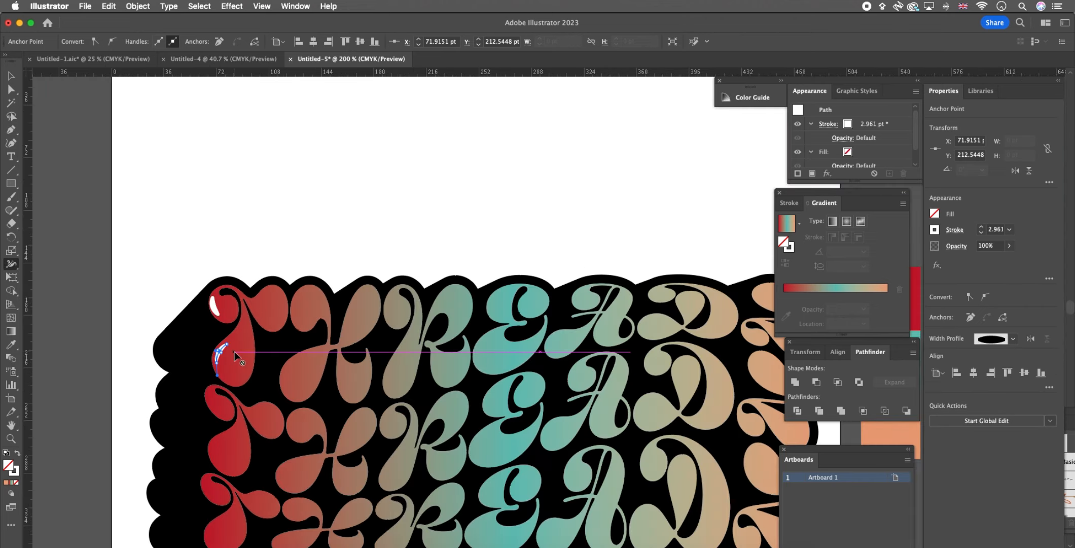
pyautogui.click(9, 76)
pyautogui.click(213, 170)
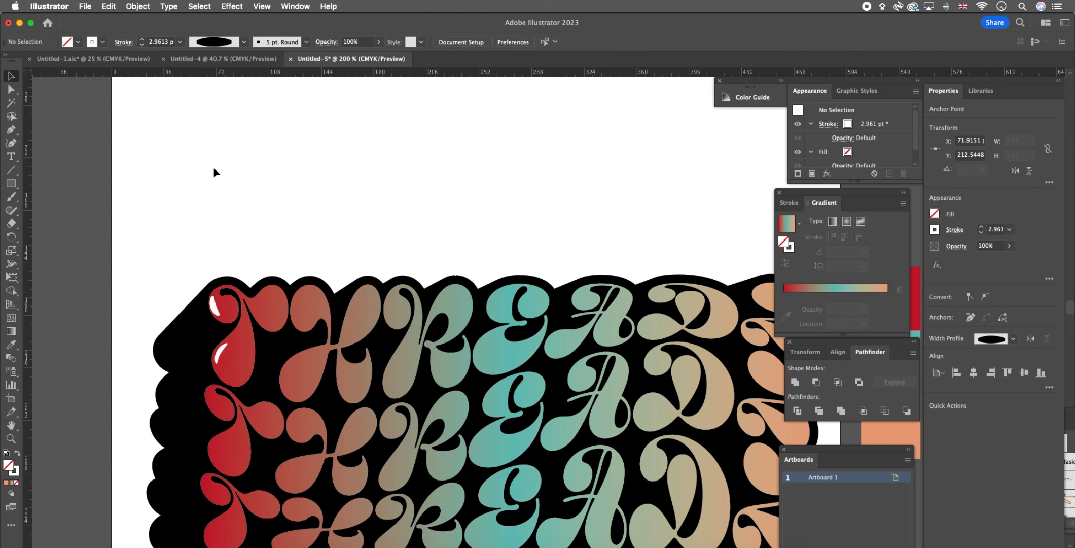
# Select the whole lettering on the artboard and move it off to the empty canvas up and to the right.
pyautogui.scroll(-1, 391, 235)
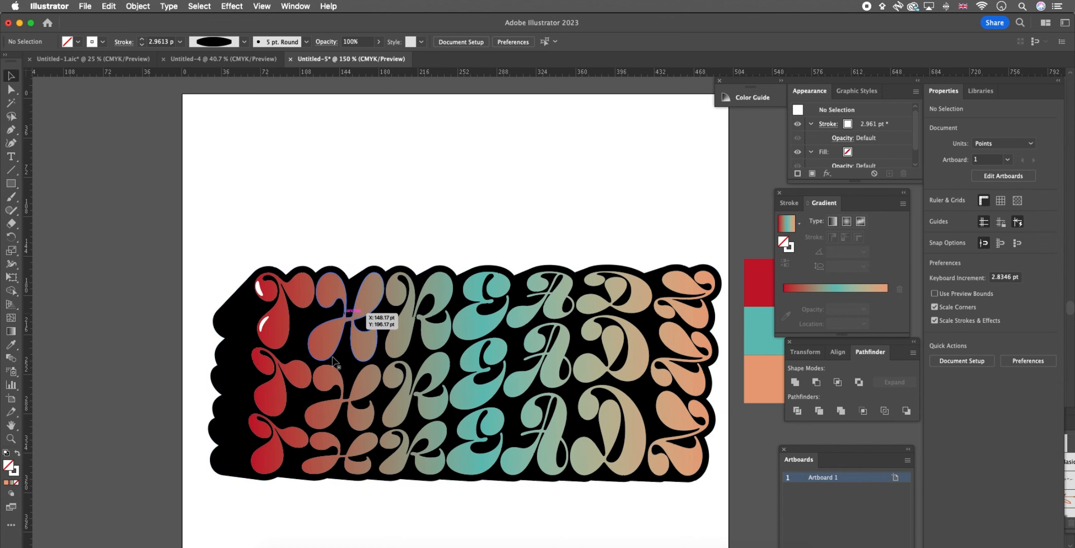
pyautogui.scroll(-2, 318, 348)
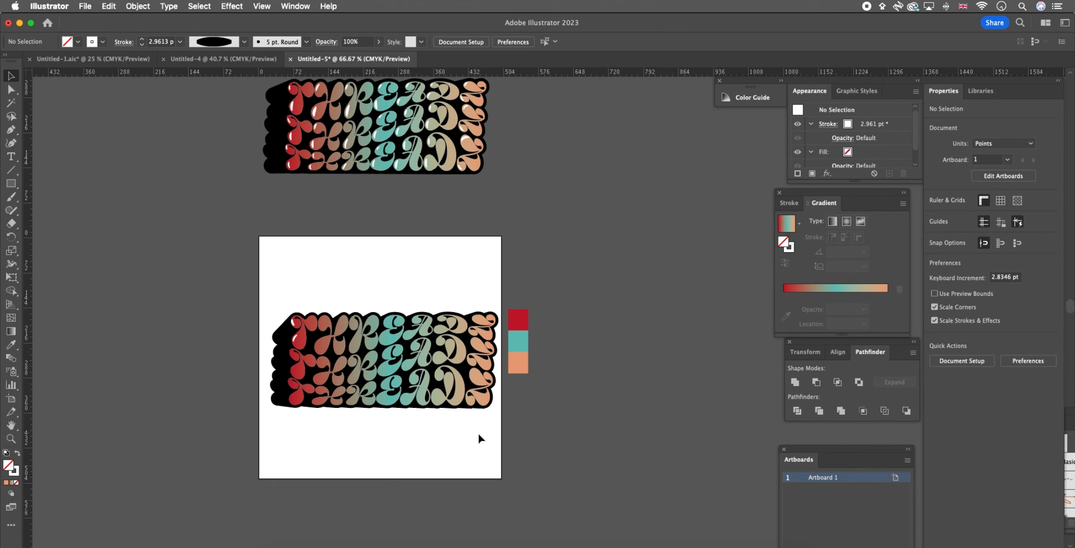
pyautogui.moveTo(488, 432); pyautogui.dragTo(262, 291)
pyautogui.moveTo(424, 351); pyautogui.dragTo(669, 201)
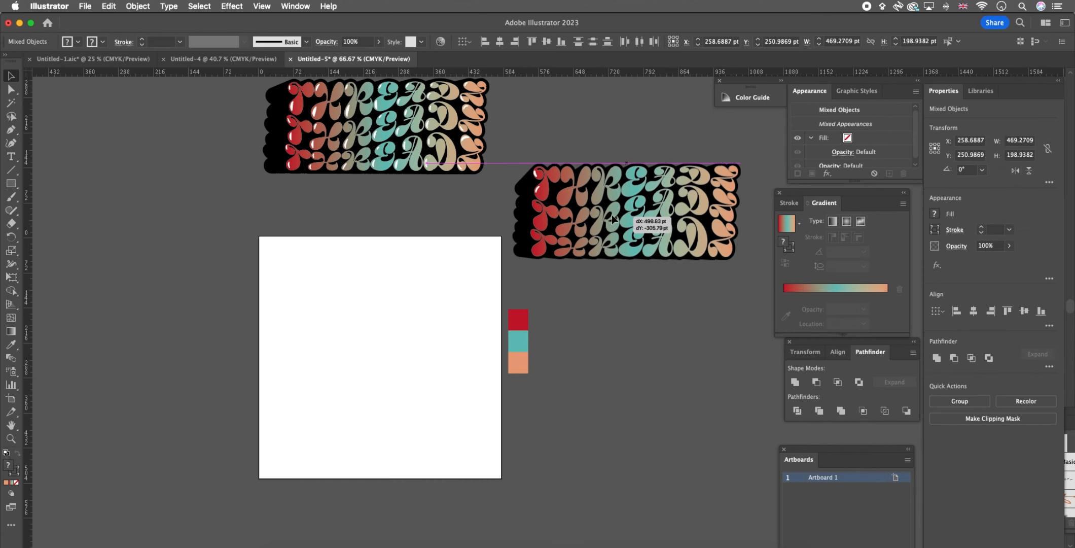
# Try to move the finished reference lettering from above the artboard onto it, and undo the move.
pyautogui.moveTo(366, 116); pyautogui.dragTo(374, 346)
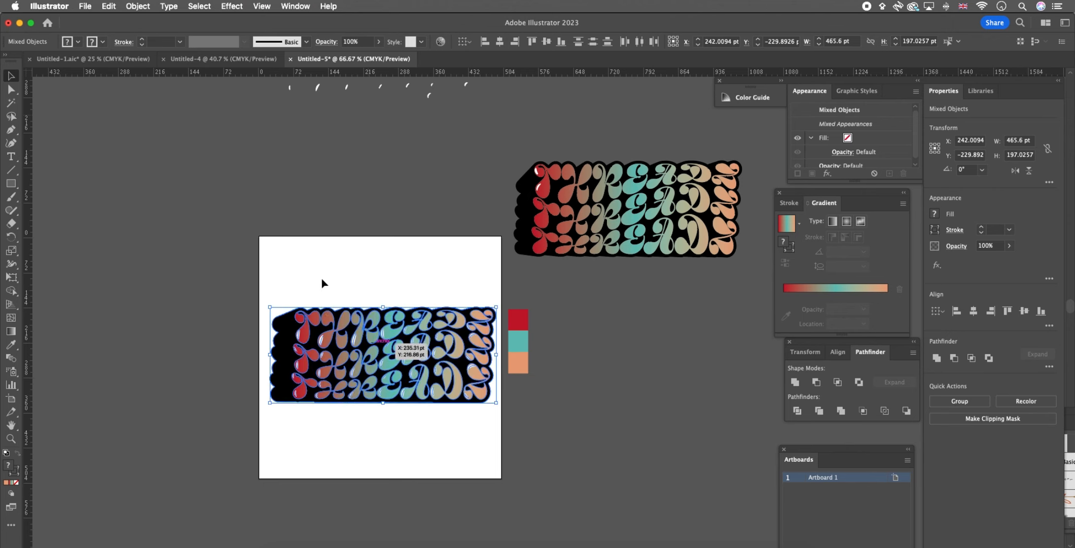
pyautogui.scroll(3, 325, 309)
pyautogui.scroll(-1, 324, 308)
pyautogui.scroll(-3, 324, 308)
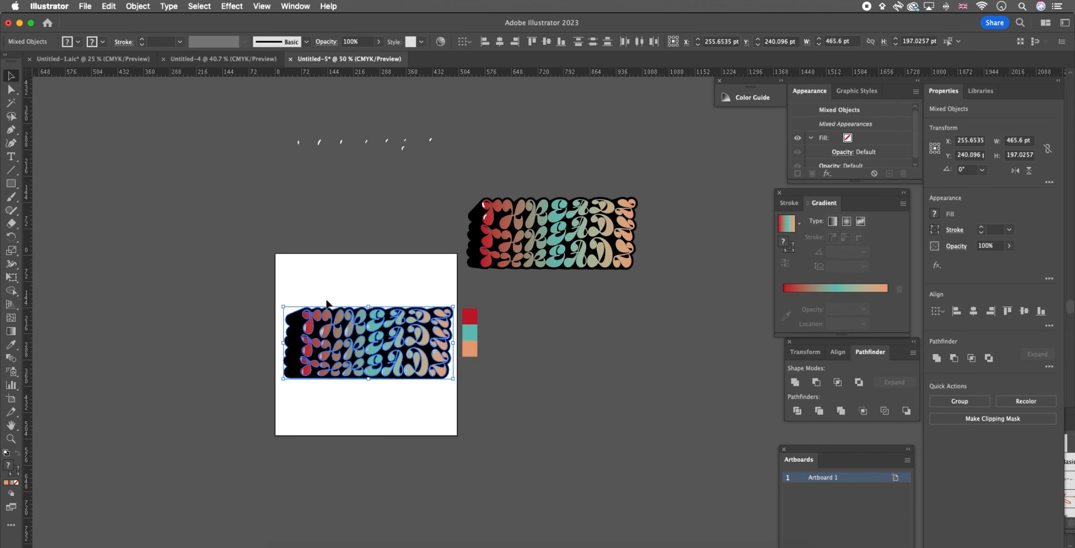
pyautogui.press('super+z')
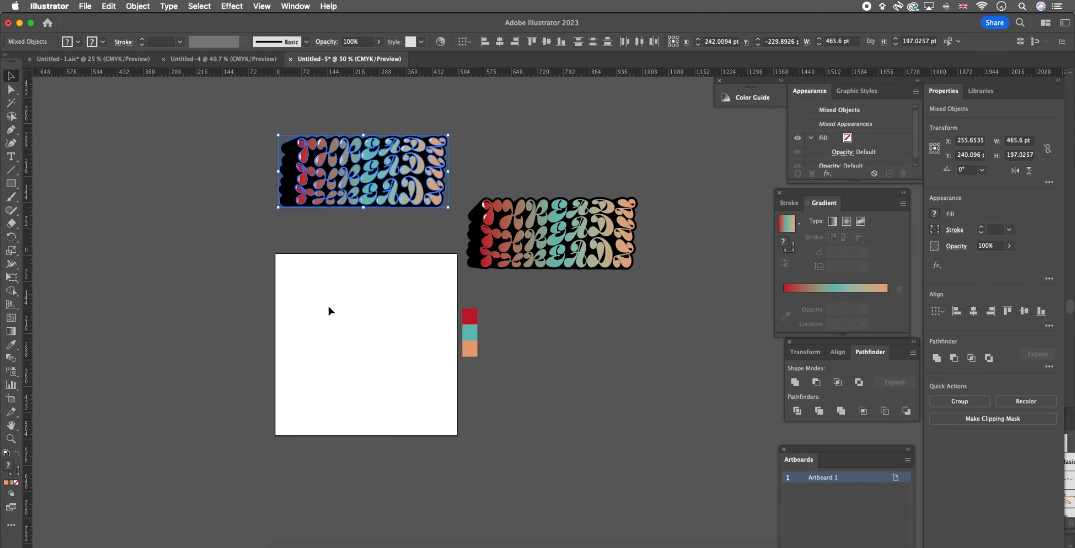
# Select the finished reference lettering together with all its highlights, move it onto the artboard, and deselect it.
pyautogui.click(251, 118)
pyautogui.moveTo(252, 114); pyautogui.dragTo(449, 215)
pyautogui.moveTo(392, 165); pyautogui.dragTo(395, 330)
pyautogui.scroll(2, 334, 350)
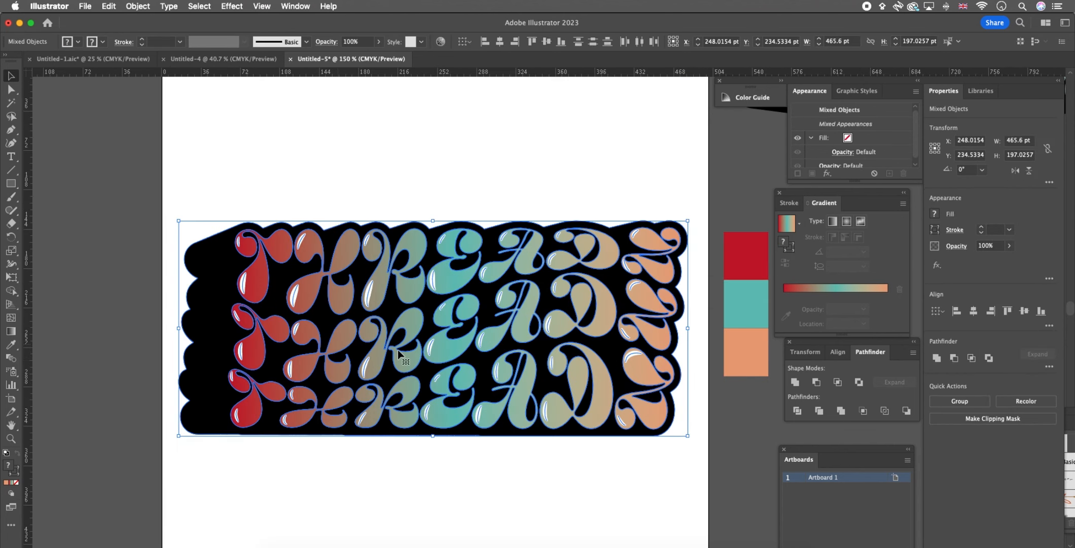
pyautogui.click(446, 475)
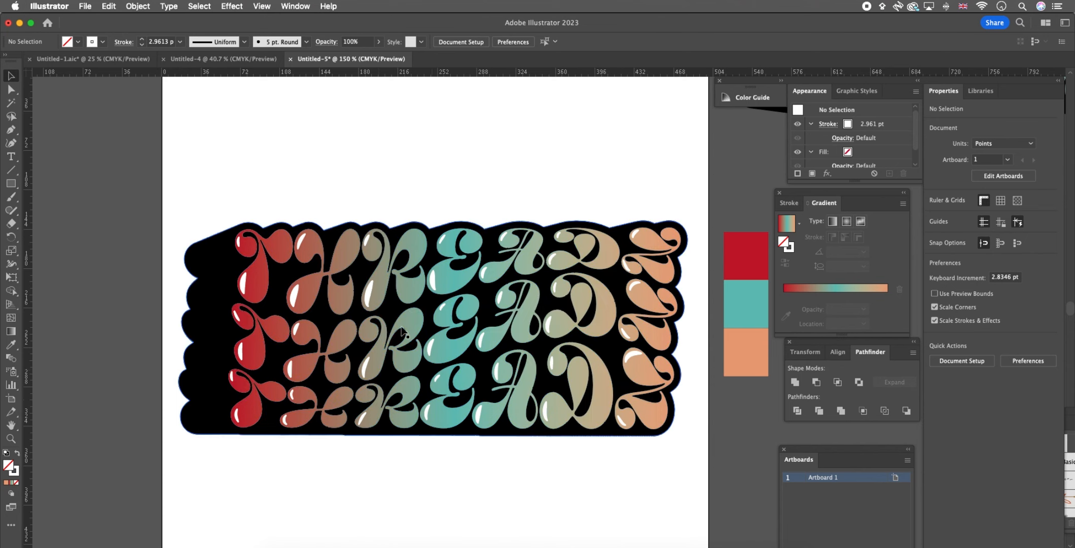